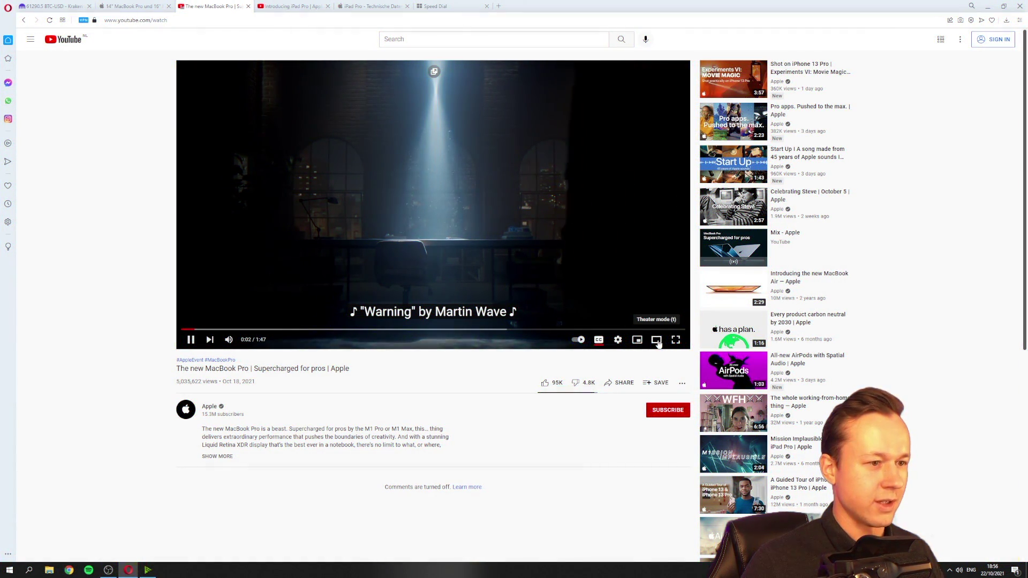
Switch the MacBook Pro launch video to theater mode
left_click(657, 340)
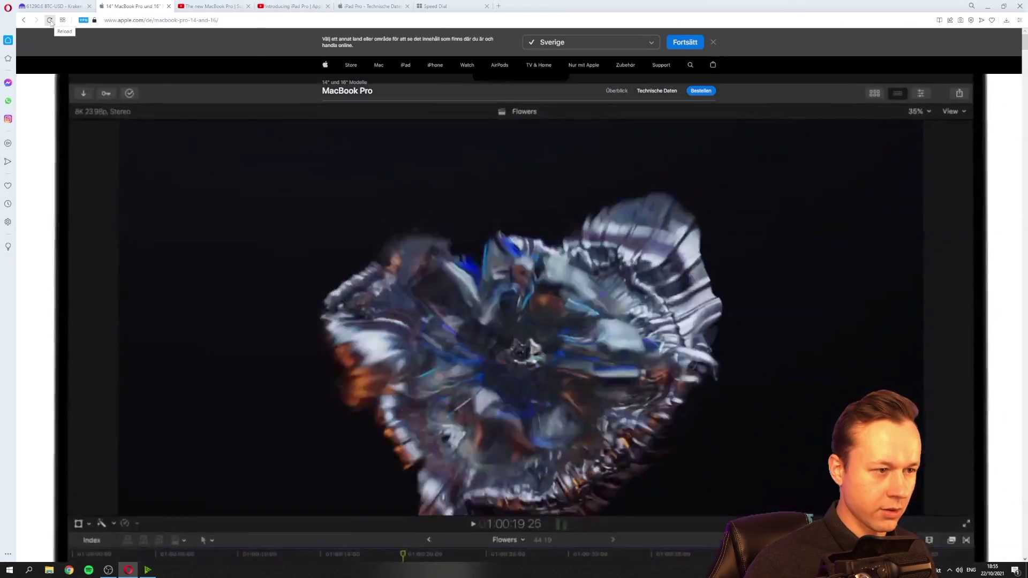
Scroll the MacBook Pro page down to the Liquid Retina XDR display section and its carousel
scroll(573, 307, "down", 10)
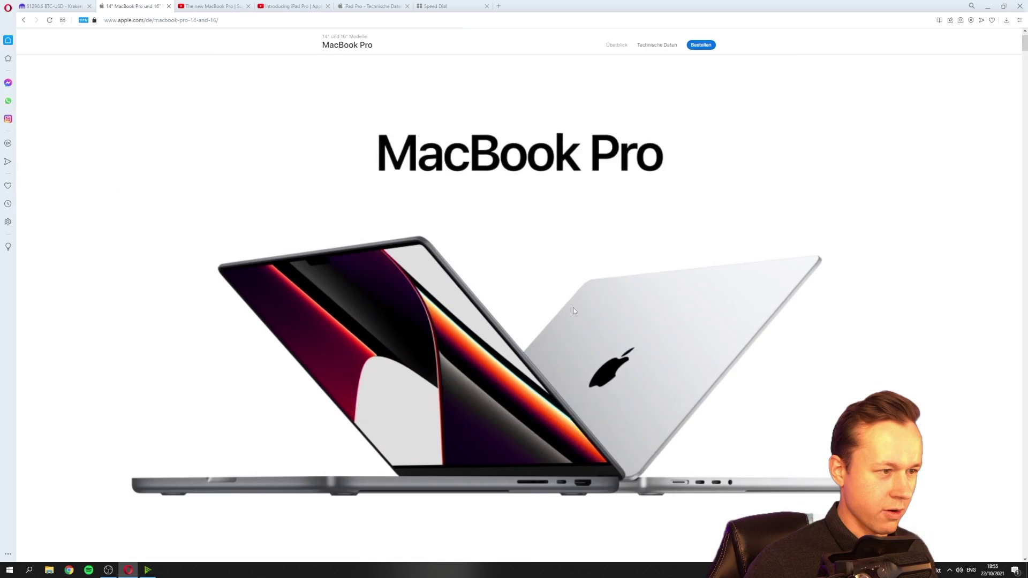
scroll(593, 312, "down", 5)
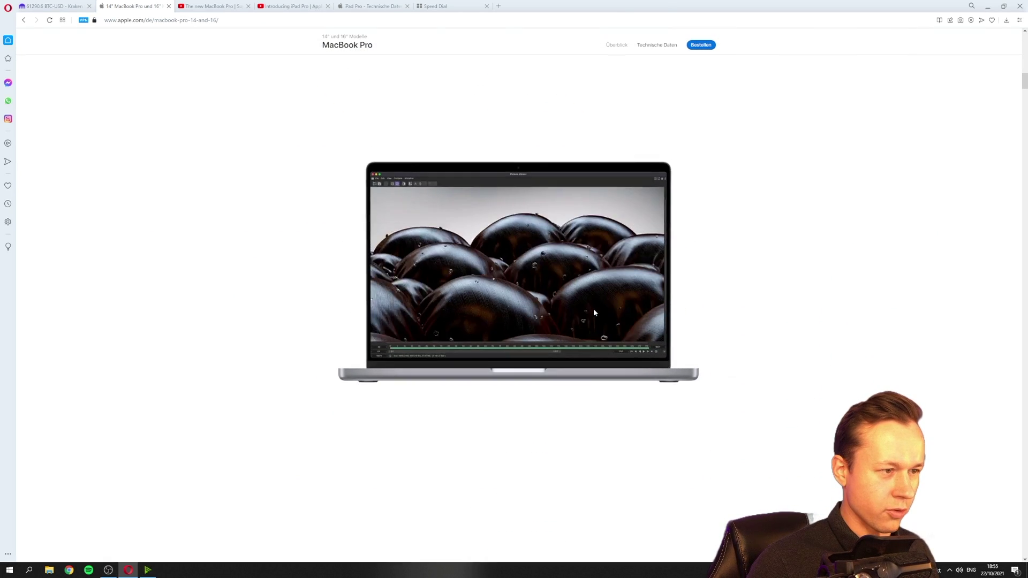
scroll(593, 312, "down", 10)
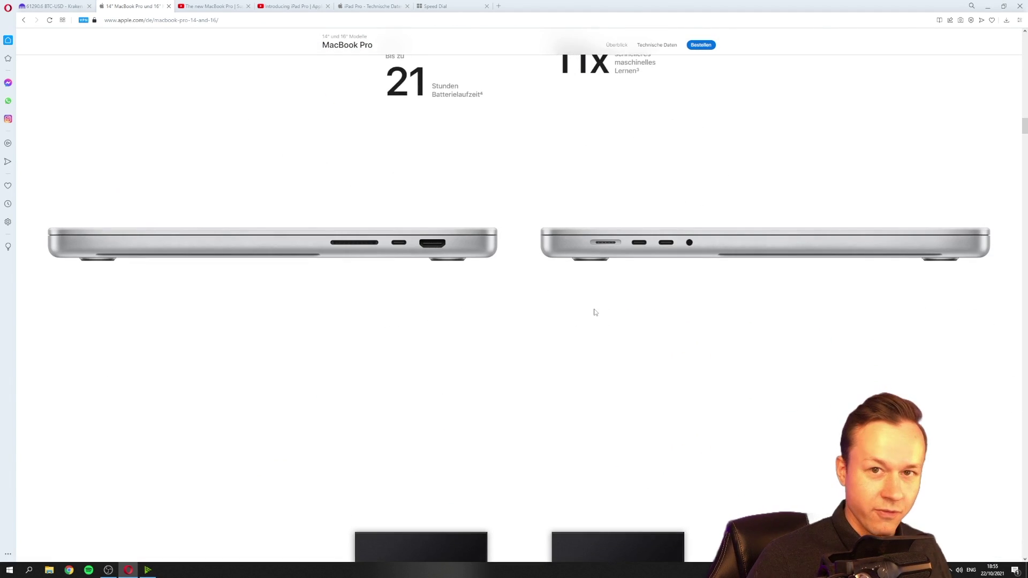
scroll(585, 312, "down", 1)
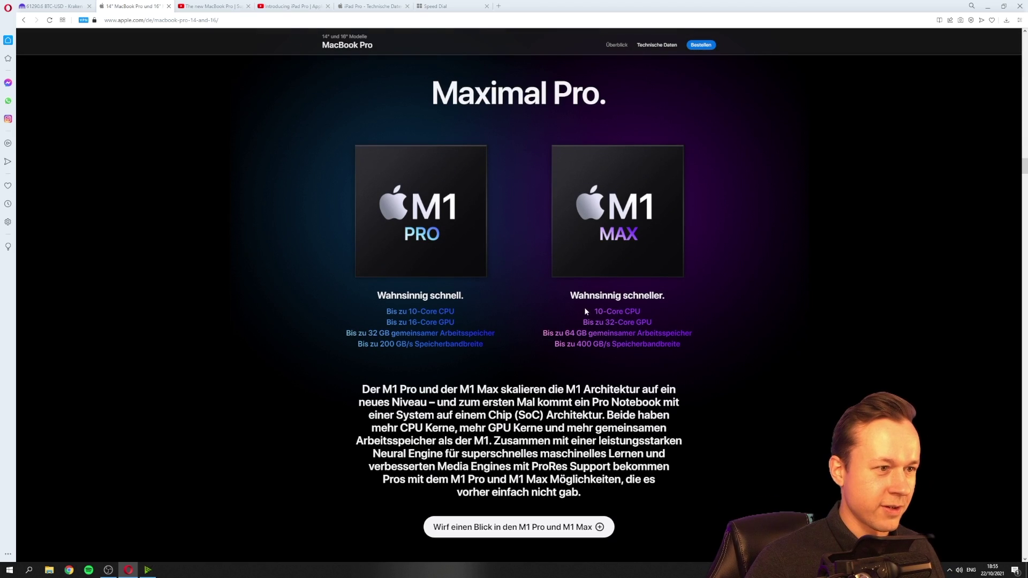
scroll(589, 308, "down", 15)
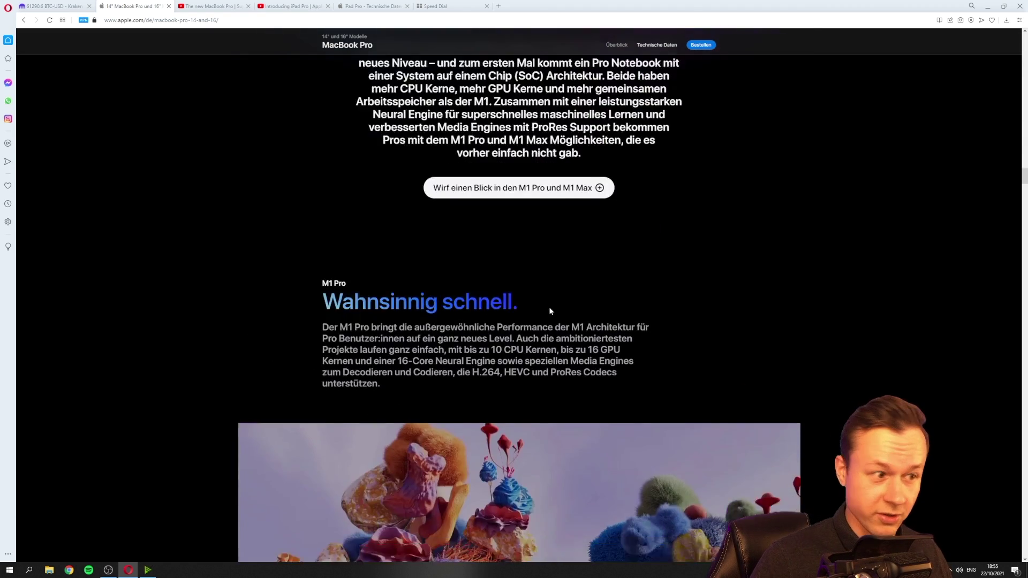
scroll(547, 314, "down", 20)
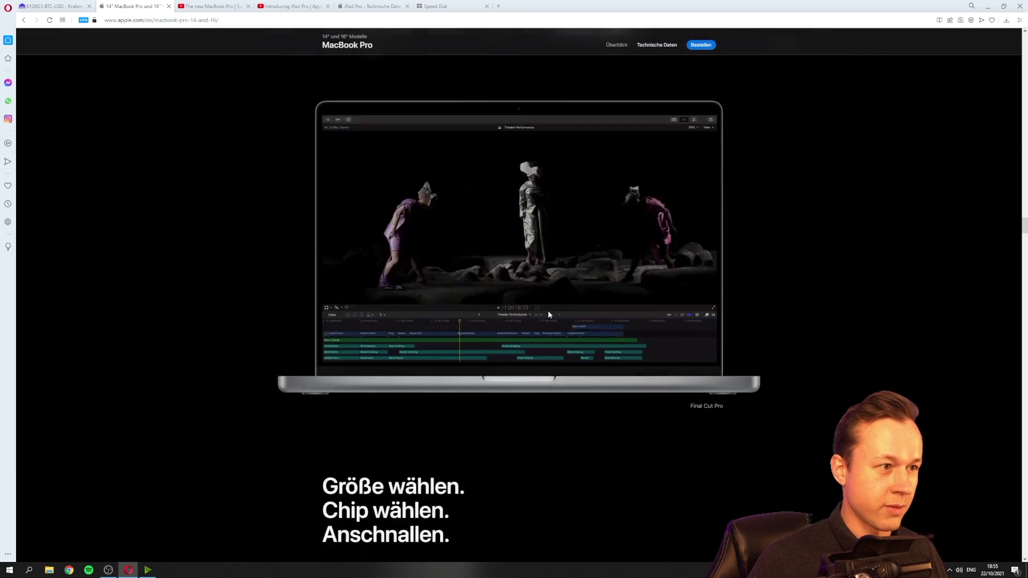
scroll(549, 315, "down", 20)
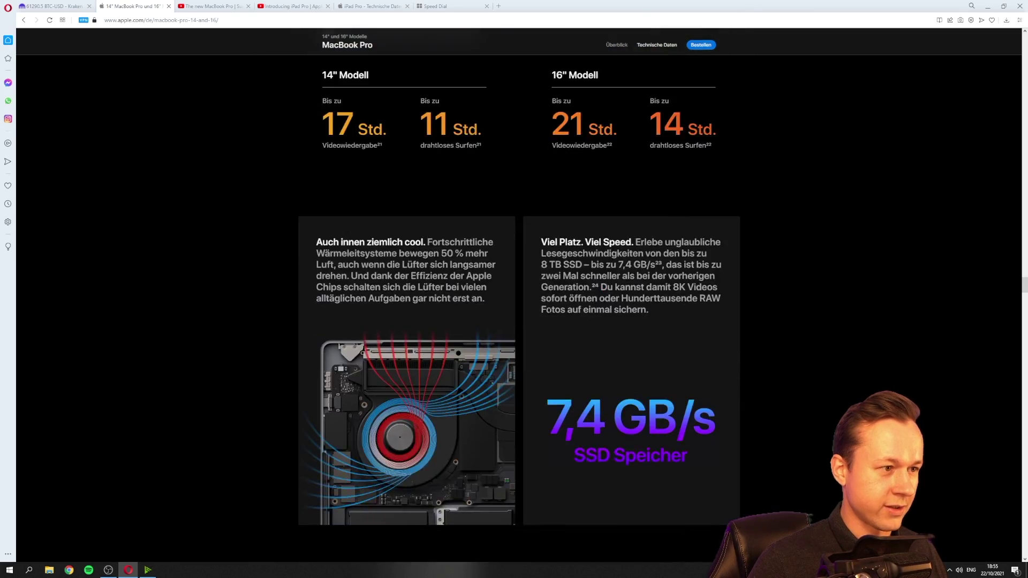
scroll(548, 315, "up", 15)
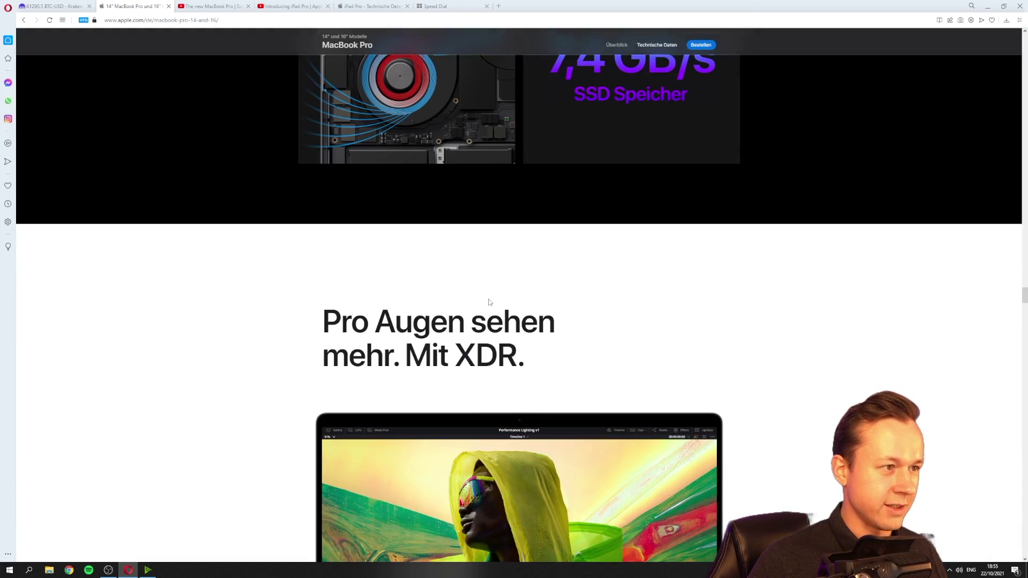
left_click_drag(341, 321, 555, 362)
scroll(555, 361, "down", 7)
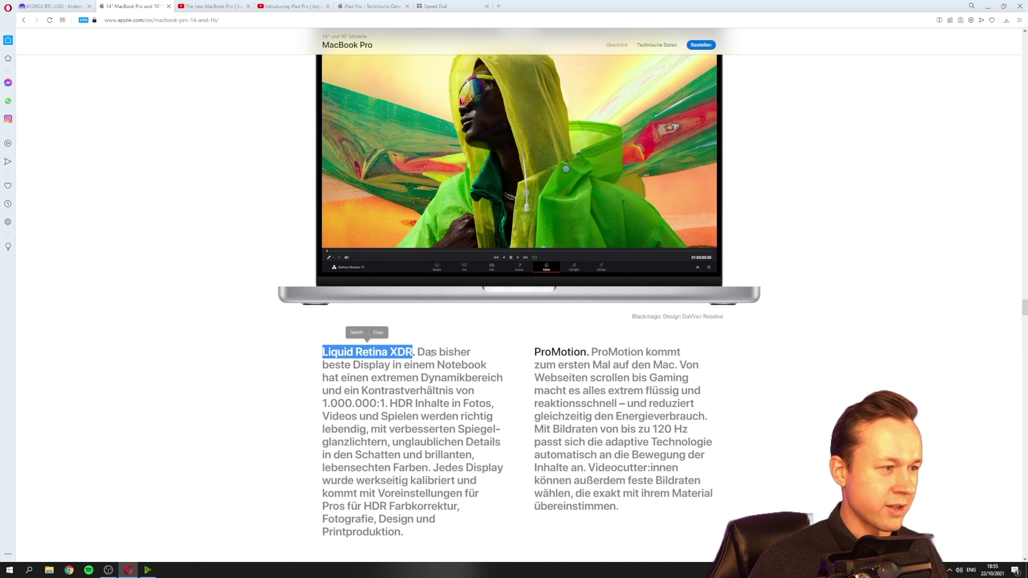
left_click(515, 348)
scroll(514, 347, "down", 6)
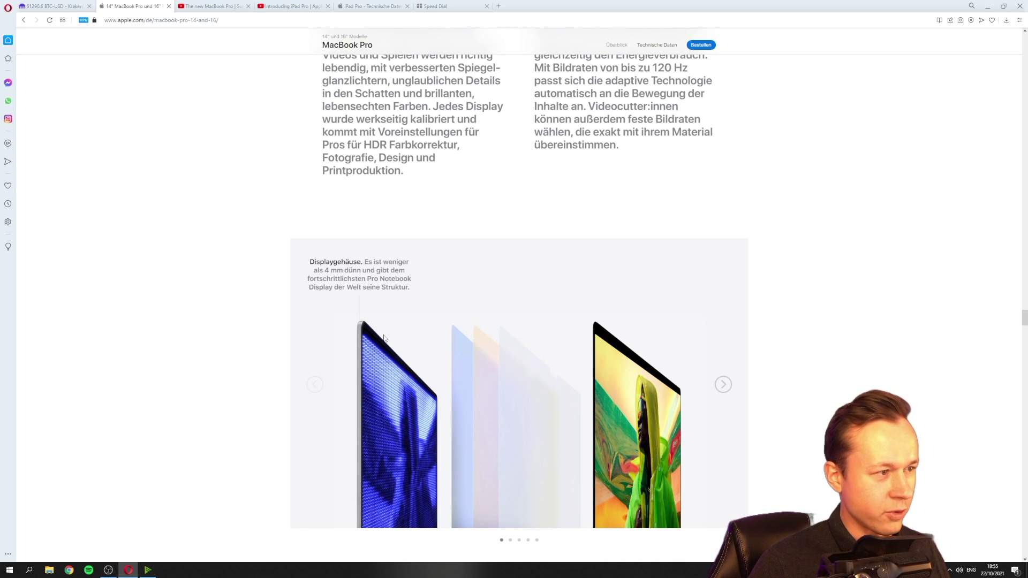
Show the carousel's Mini-LED slide and reach the 10.000 Mini-LEDs and 1.000.000:1 contrast stats
scroll(386, 374, "down", 3)
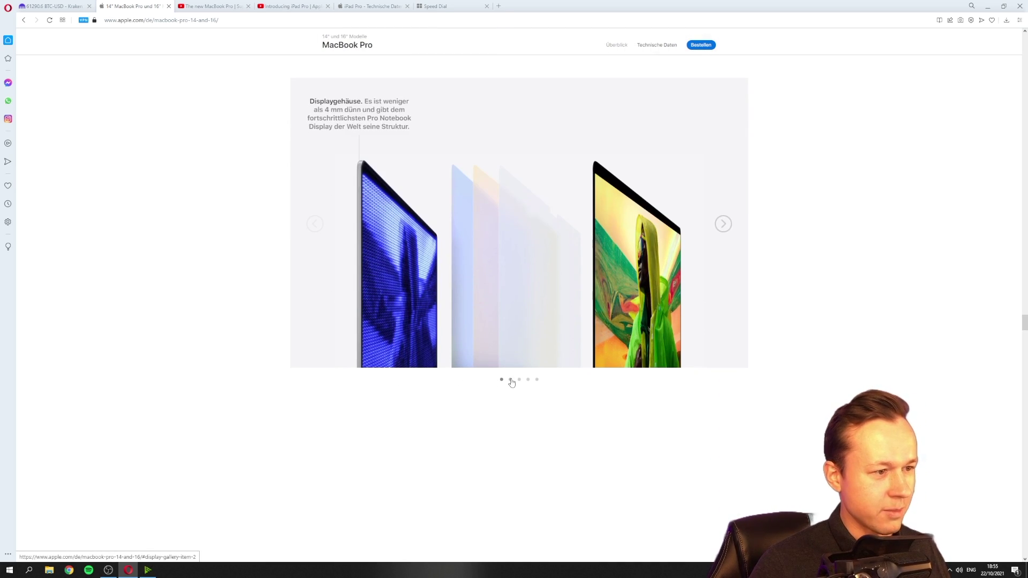
left_click(511, 380)
scroll(520, 381, "down", 6)
left_click_drag(434, 310, 593, 305)
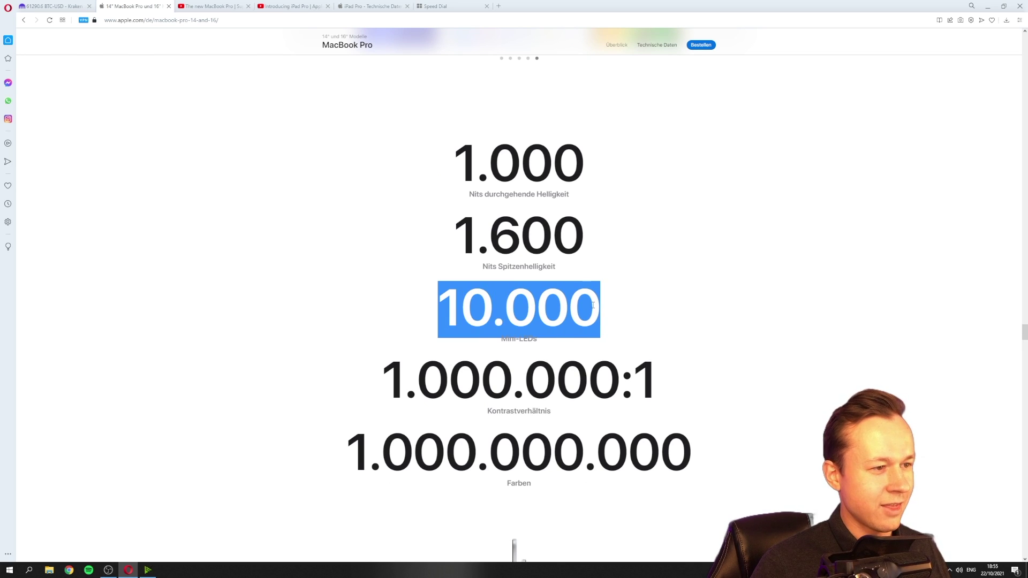
left_click(636, 306)
scroll(637, 306, "down", 4)
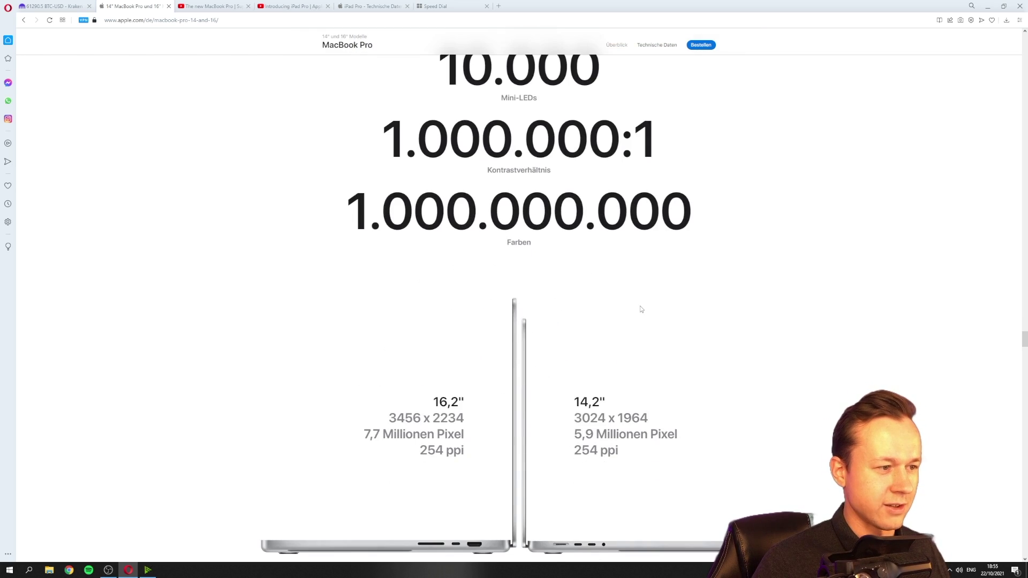
scroll(640, 306, "up", 10)
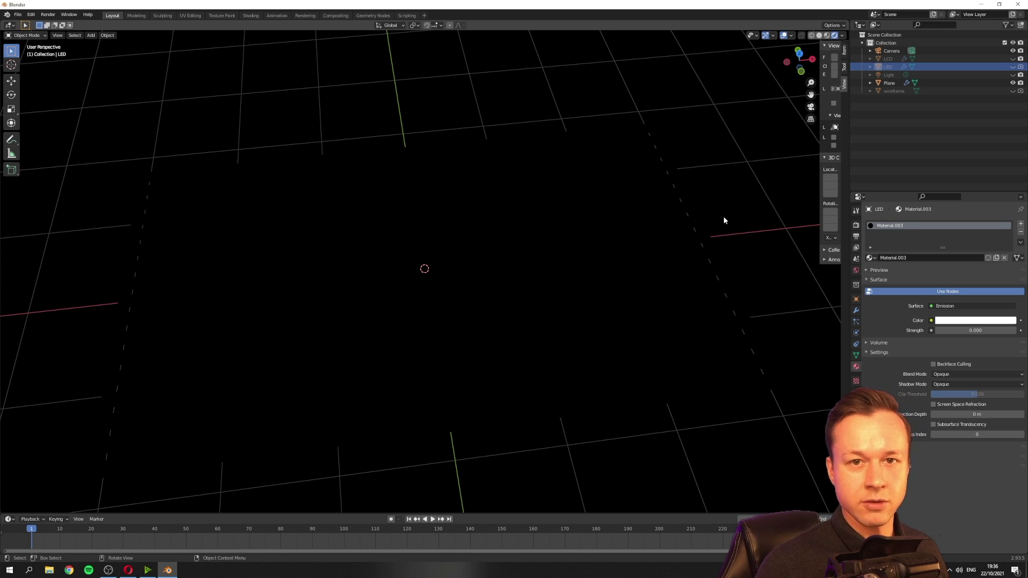
Select the LED grid and set its emission strength to 1.2, then drag it down to 0.800
left_click_drag(724, 216, 678, 243)
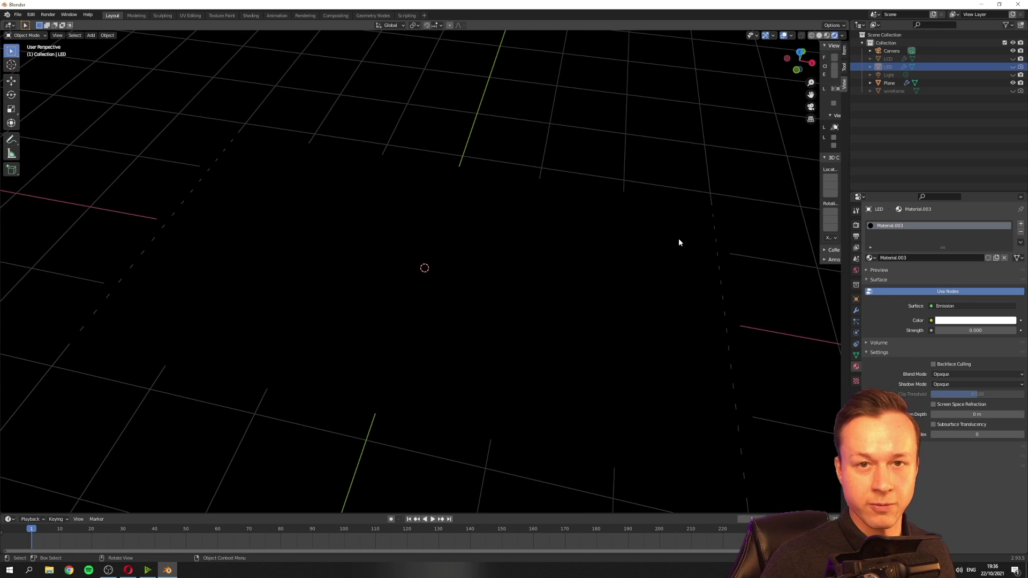
key("ctrl+z")
left_click(893, 90)
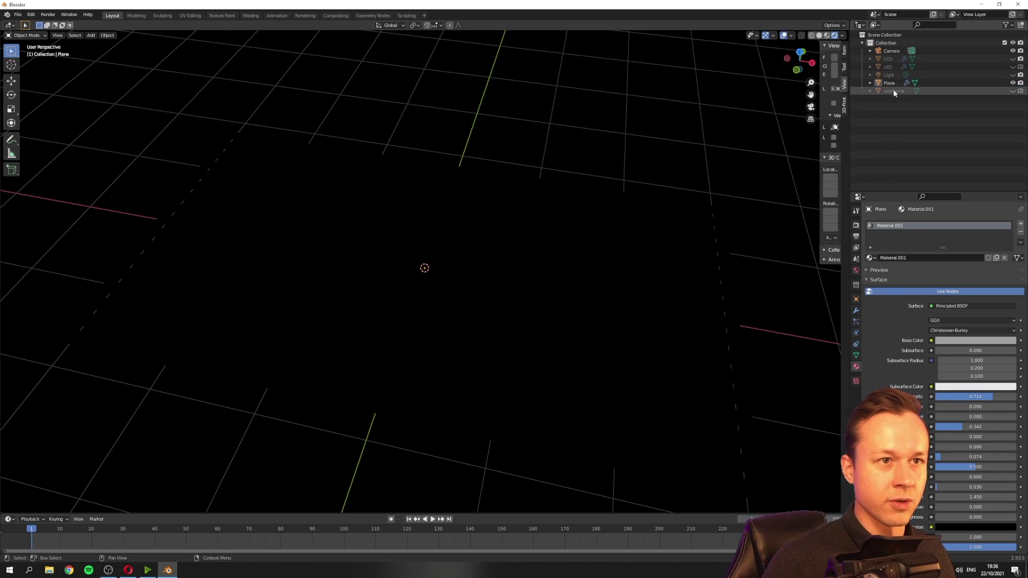
left_click(893, 66)
left_click(975, 330)
type("1.2")
key("Return")
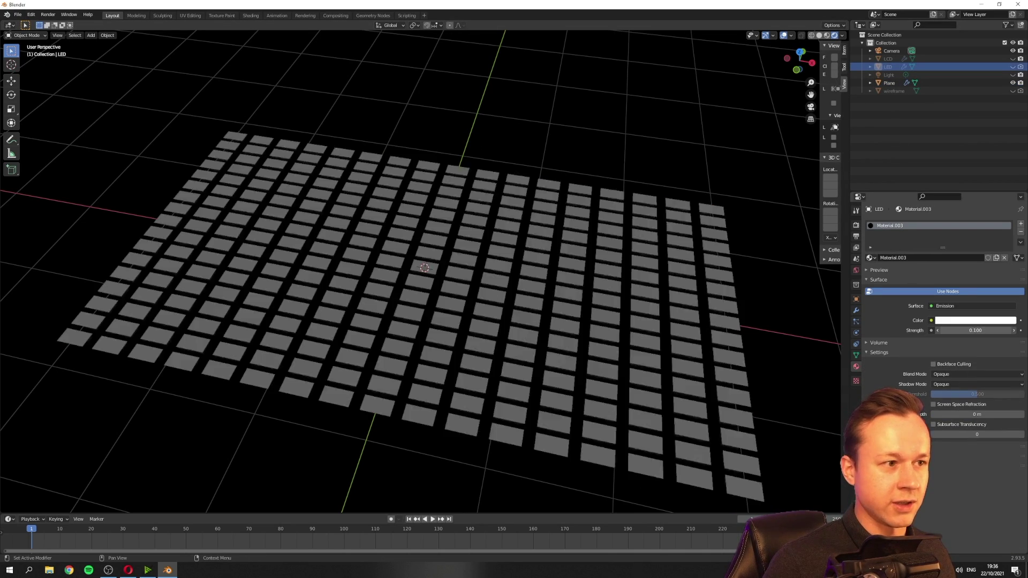
left_click_drag(975, 331, 964, 330)
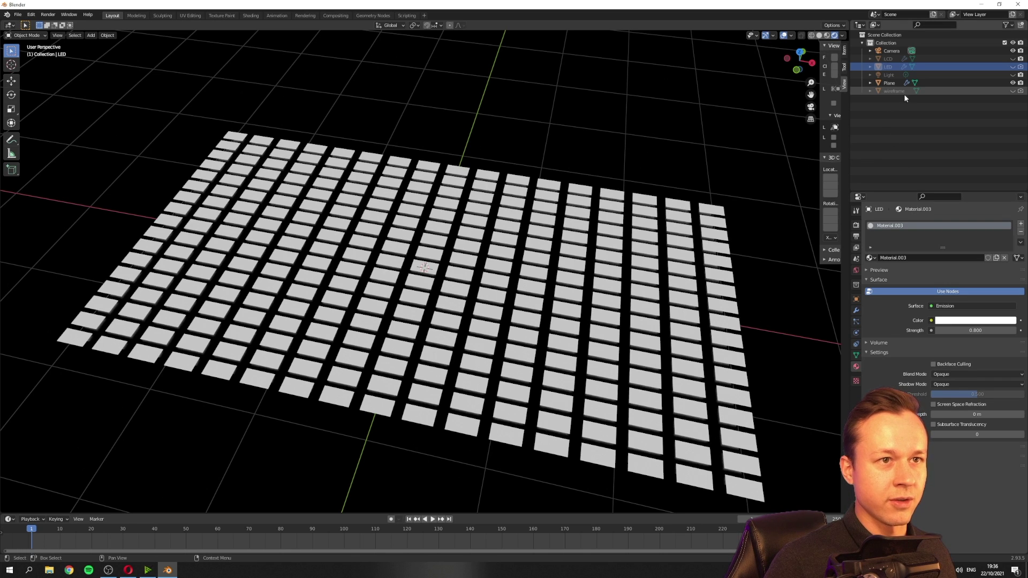
left_click(891, 58)
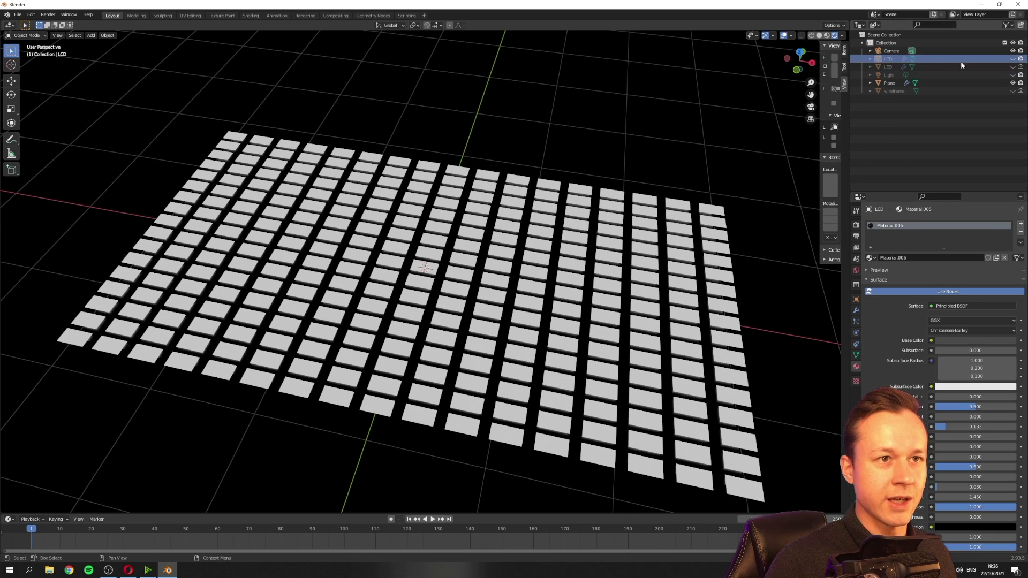
Show the LCD panel and inspect the grid in material preview and rendered shading
left_click(1012, 58)
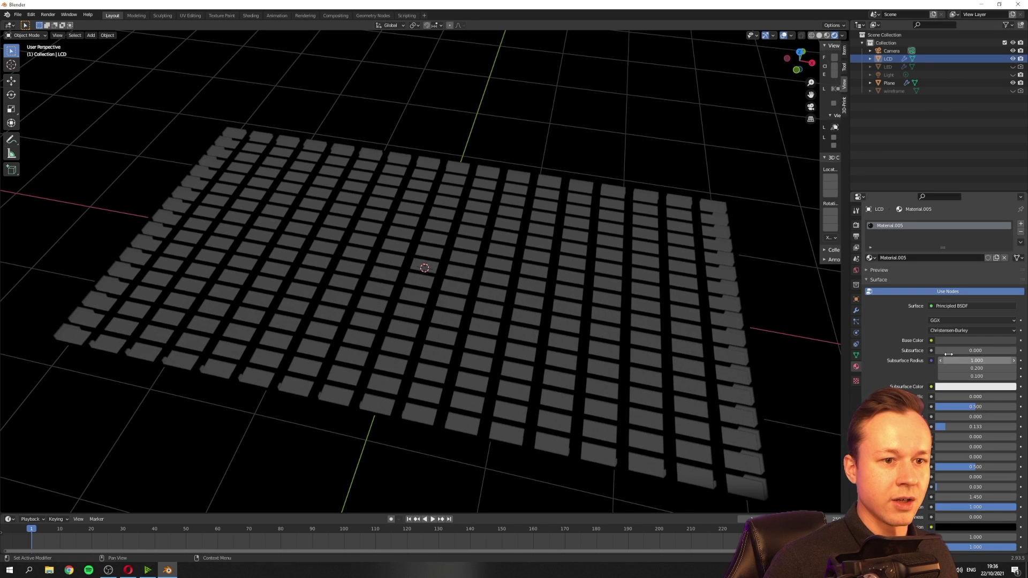
left_click(826, 36)
mouse_move(731, 140)
left_mouse_down()
mouse_move(702, 133)
mouse_move(700, 104)
left_mouse_up()
left_click_drag(676, 148, 669, 181)
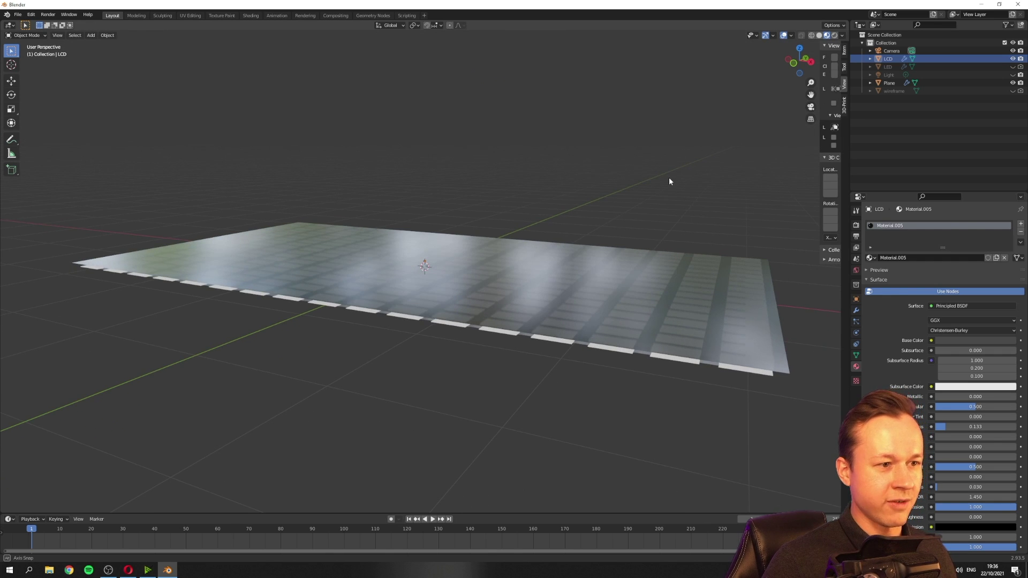
left_click_drag(659, 230, 676, 260)
left_click_drag(656, 212, 772, 114)
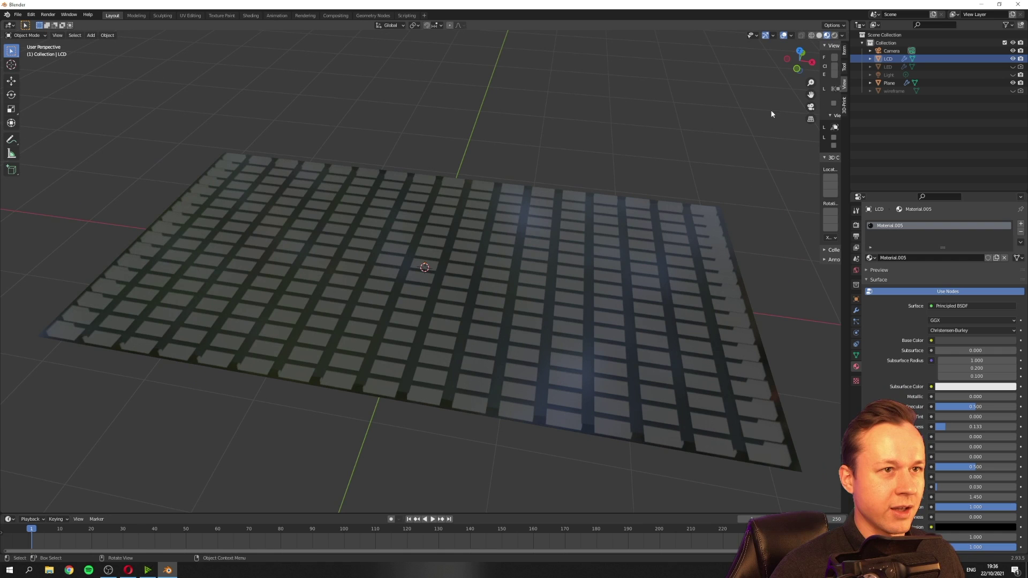
left_click(834, 38)
left_click_drag(691, 147, 679, 195)
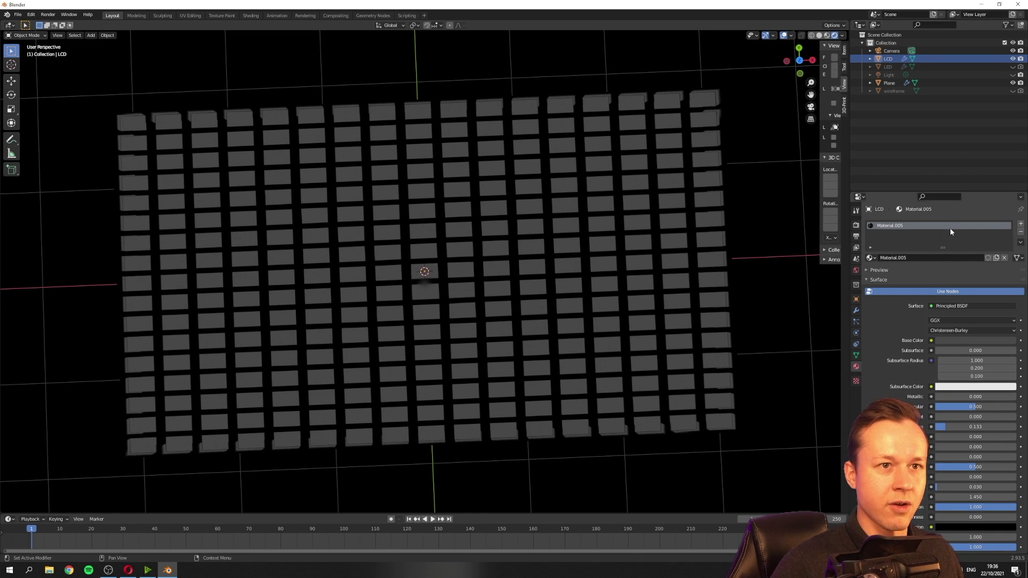
Set the LED object's emission strength to 400
left_click(894, 66)
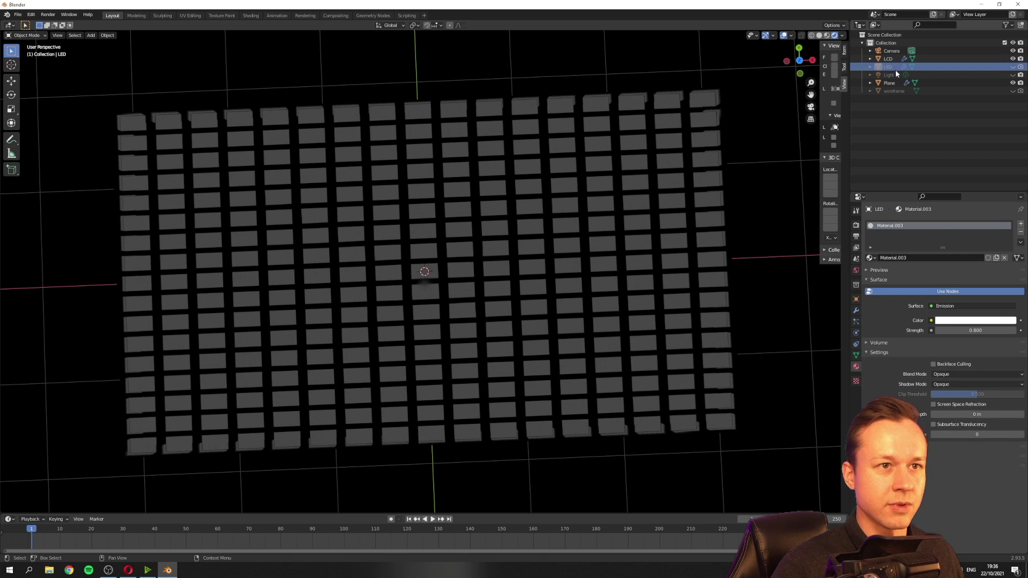
left_click(978, 327)
type("400")
key("Return")
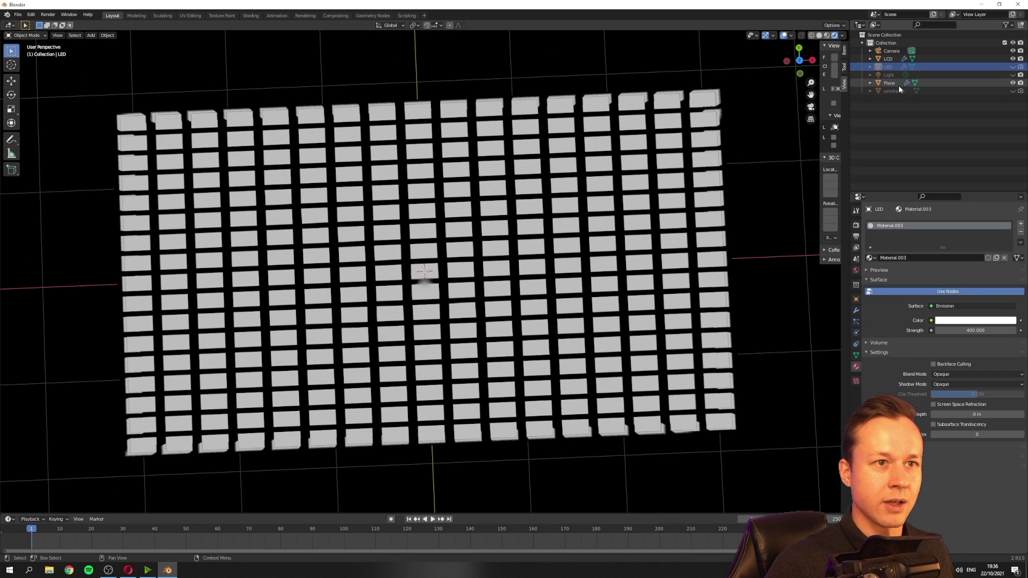
Toggle the LCD panel's visibility off and back on to compare the glowing LEDs
left_click(894, 135)
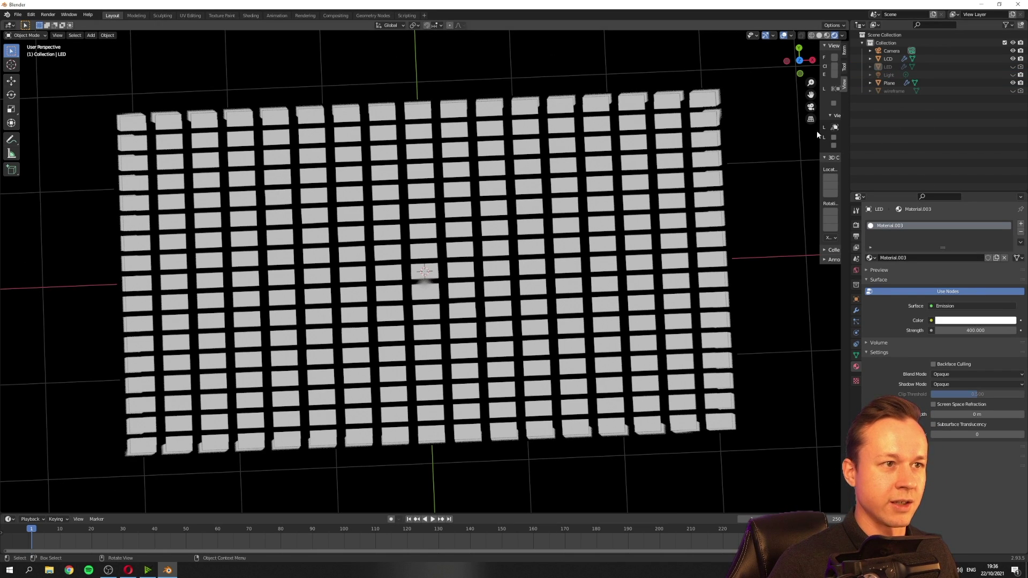
left_click(889, 59)
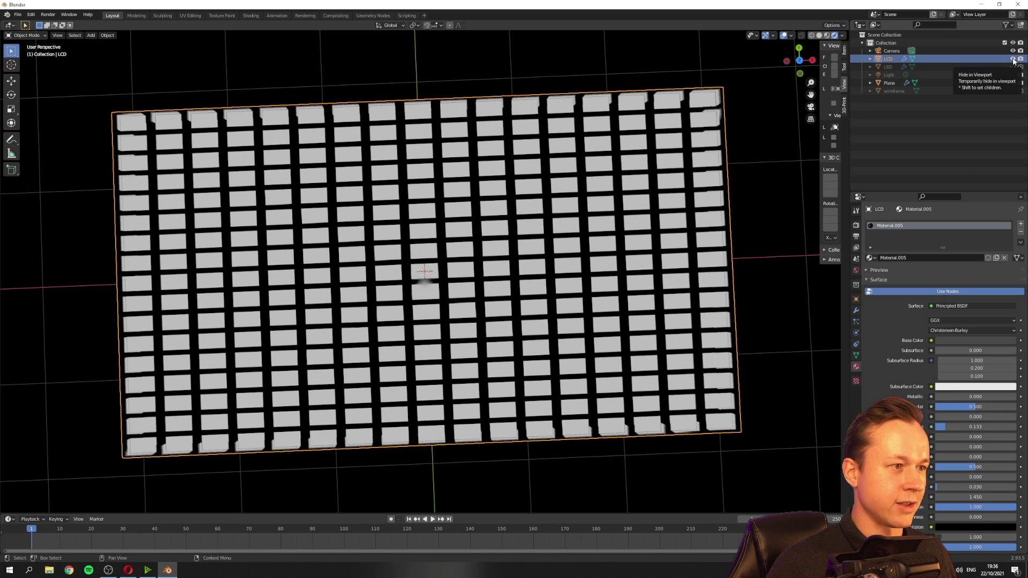
left_click(1012, 58)
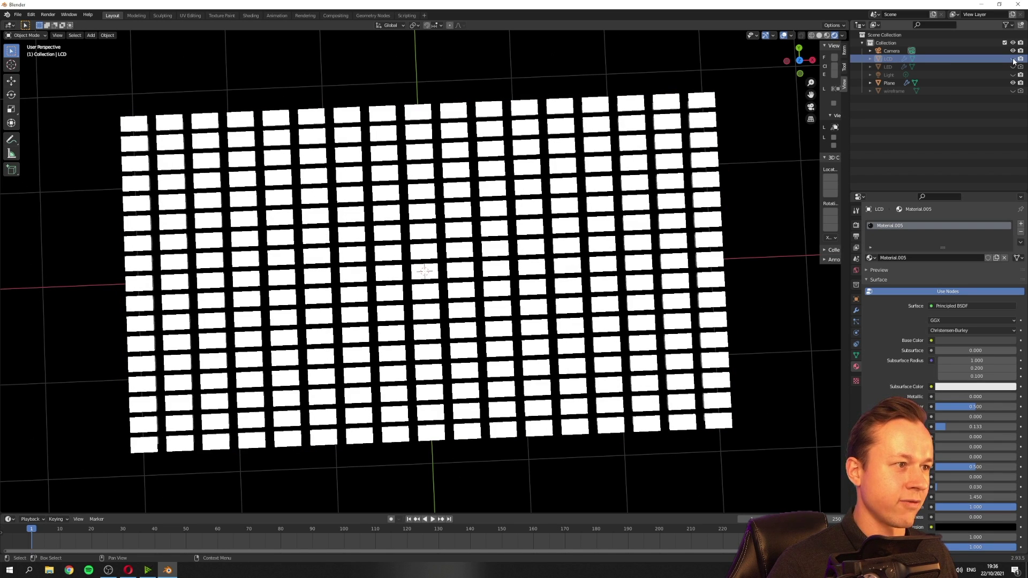
left_click(1012, 58)
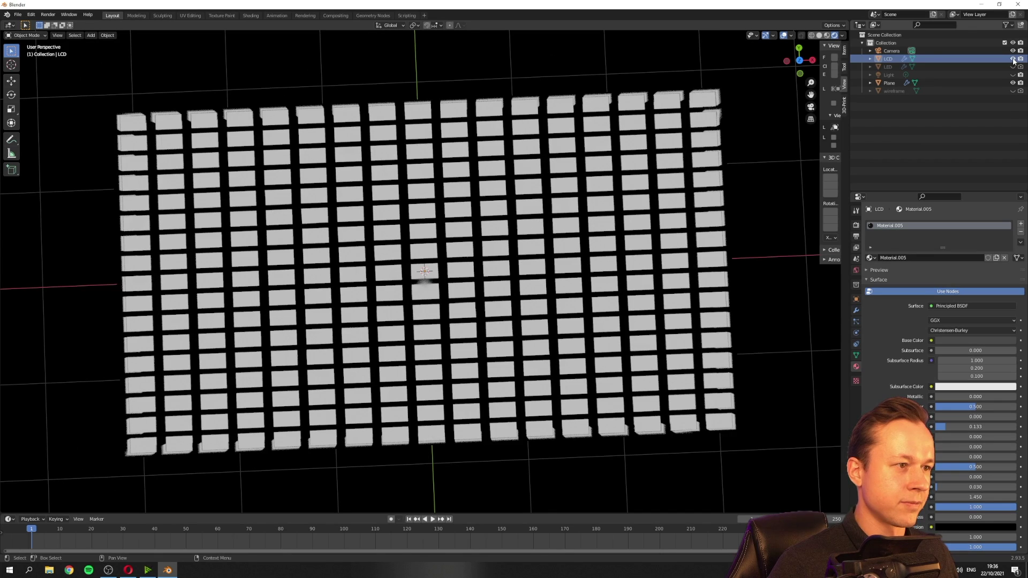
mouse_move(770, 199)
left_mouse_down()
mouse_move(772, 210)
mouse_move(766, 202)
mouse_move(619, 223)
mouse_move(560, 293)
left_mouse_up()
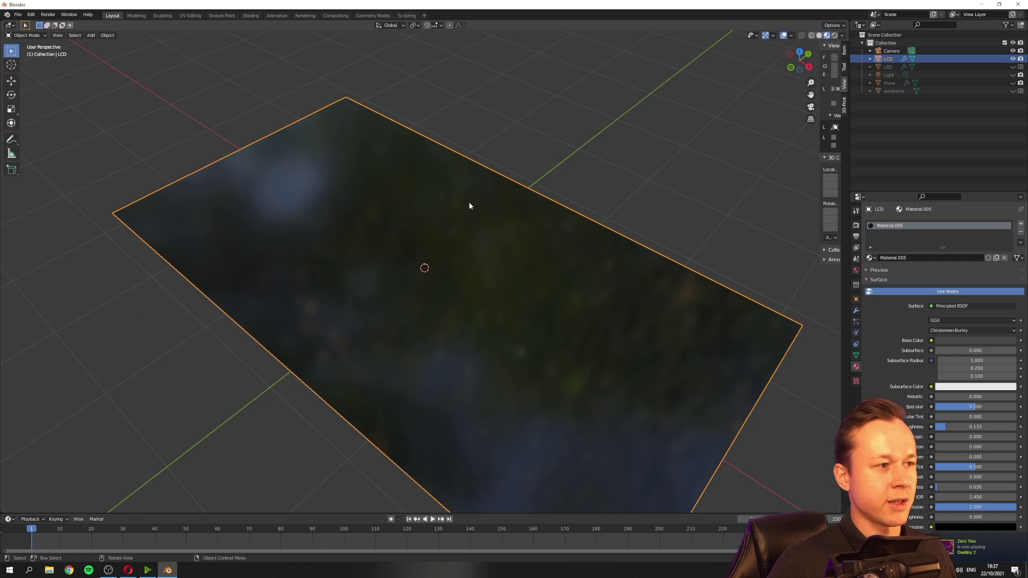
left_click_drag(521, 279, 569, 305)
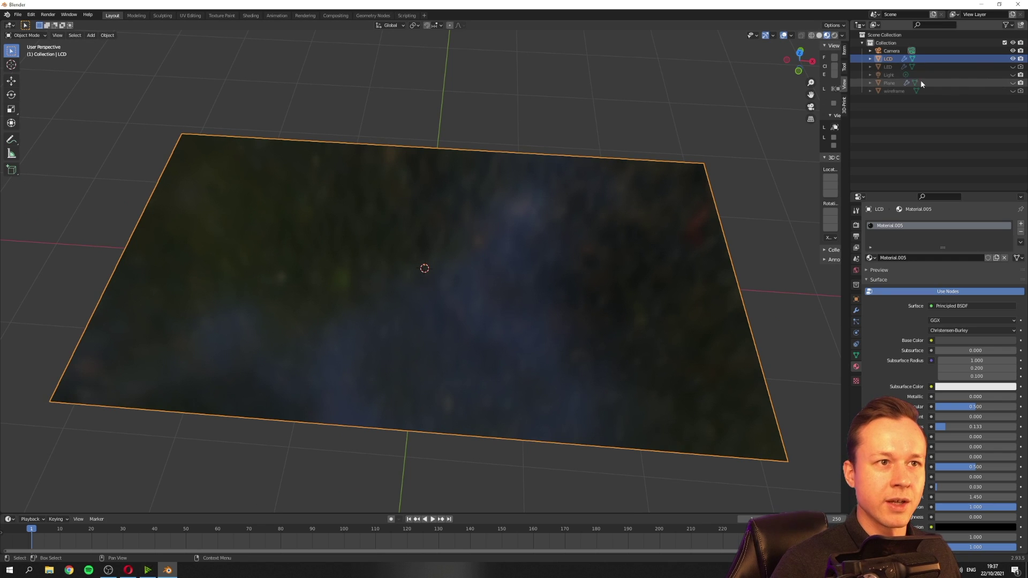
Hide the LCD panel and Light, and show the Plane's white tile grid
left_click(1011, 59)
left_click(1012, 82)
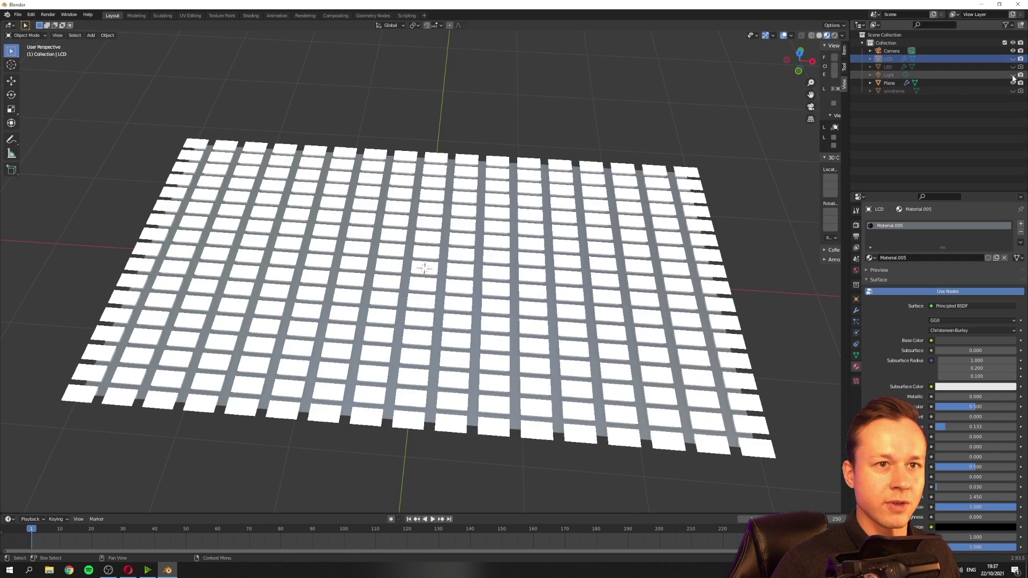
left_click(1012, 75)
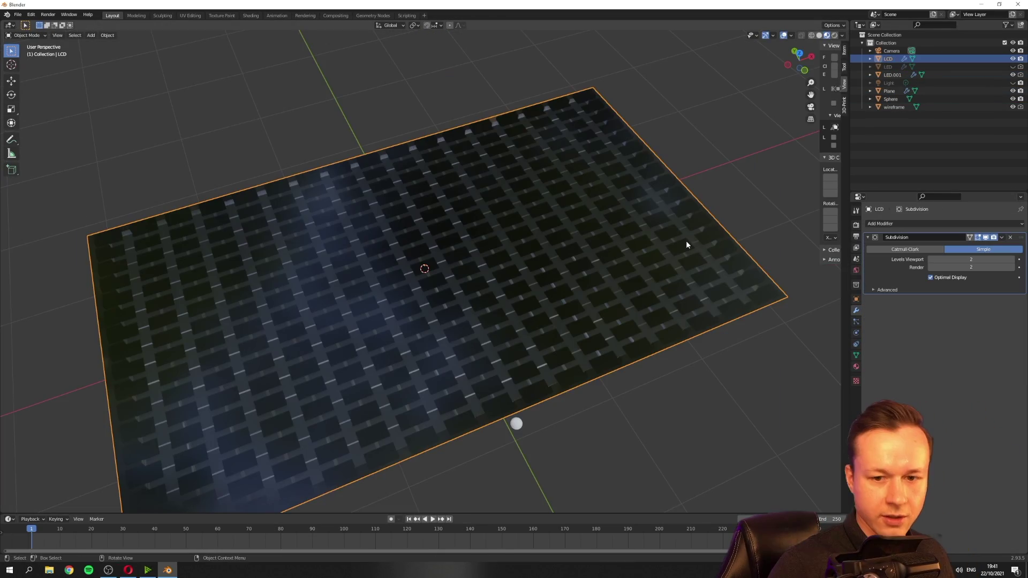
left_click_drag(508, 246, 473, 321)
Move the Sphere along the Y axis toward the grid's bottom edge
left_click(433, 467)
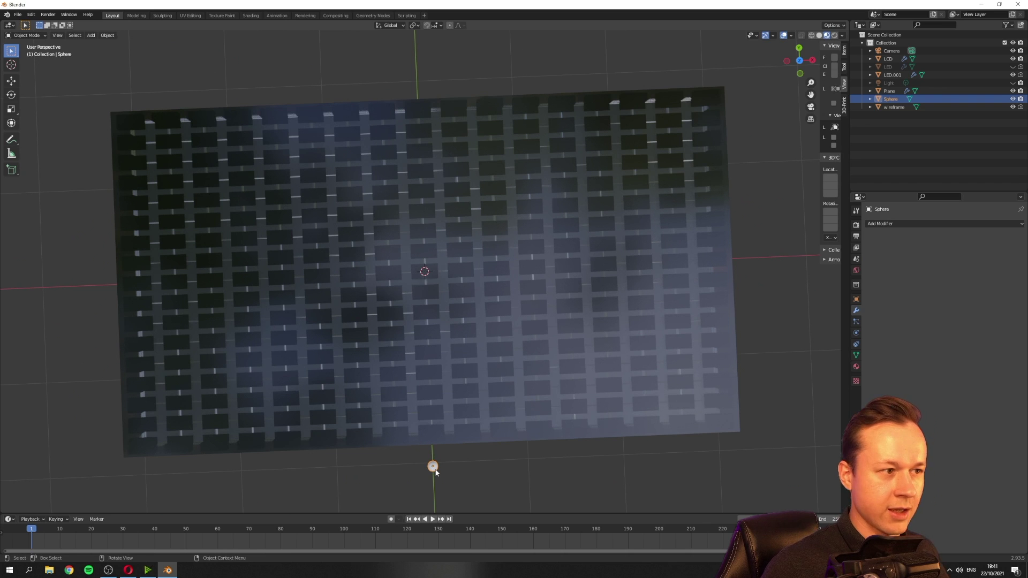
key("g")
key("x")
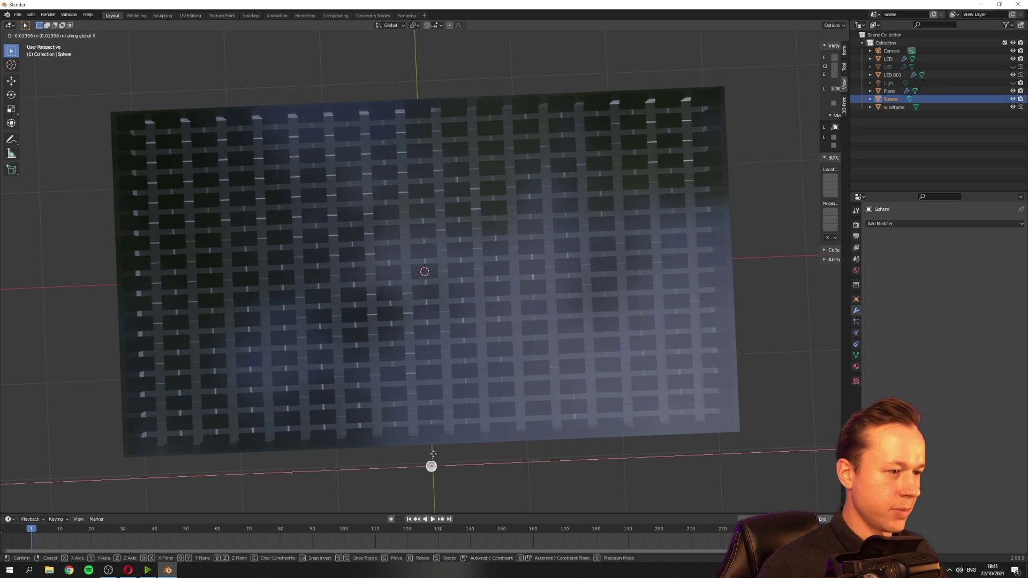
key("y")
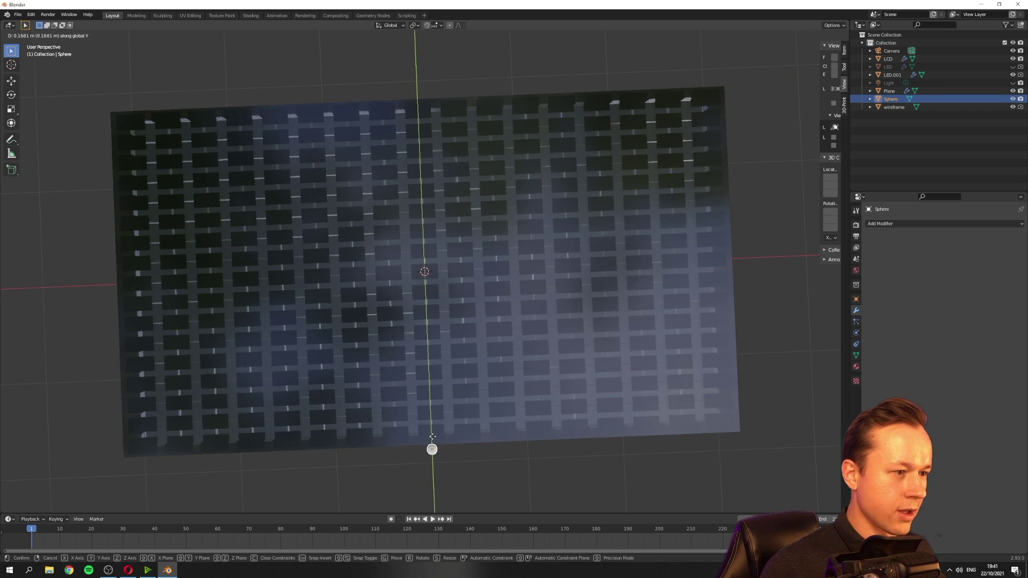
left_click(432, 428)
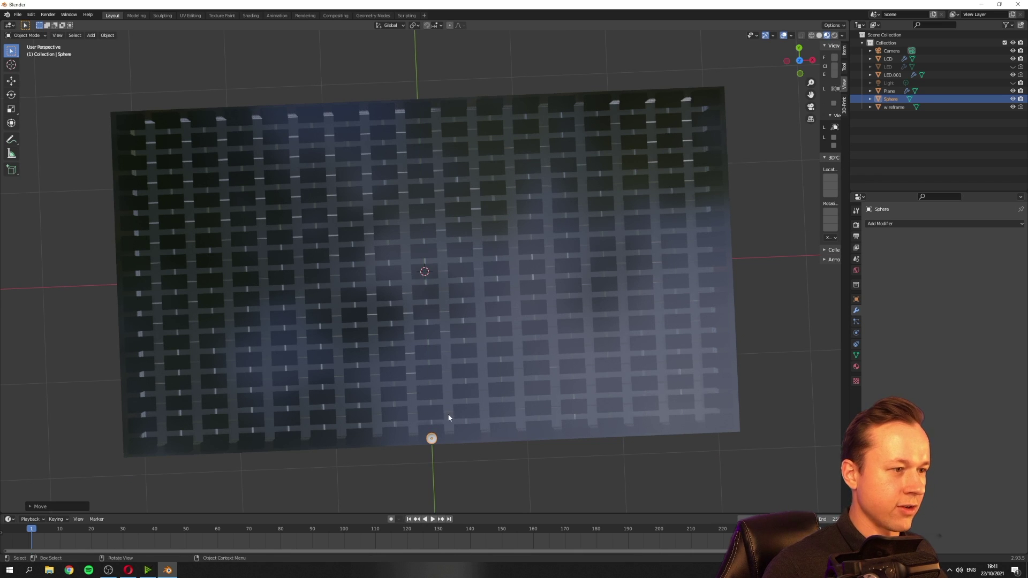
left_click_drag(449, 417, 441, 326)
left_click_drag(423, 256, 557, 333)
left_click(627, 281)
Fine-tune the Sphere's Y position twice so it sits slightly higher at the grid's edge
left_click(429, 433)
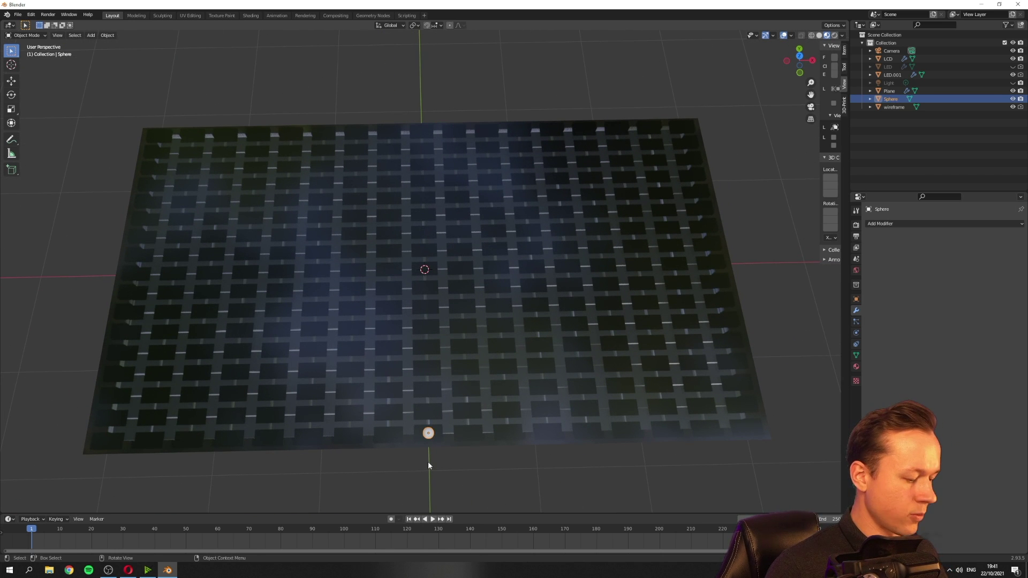
key("g")
key("y")
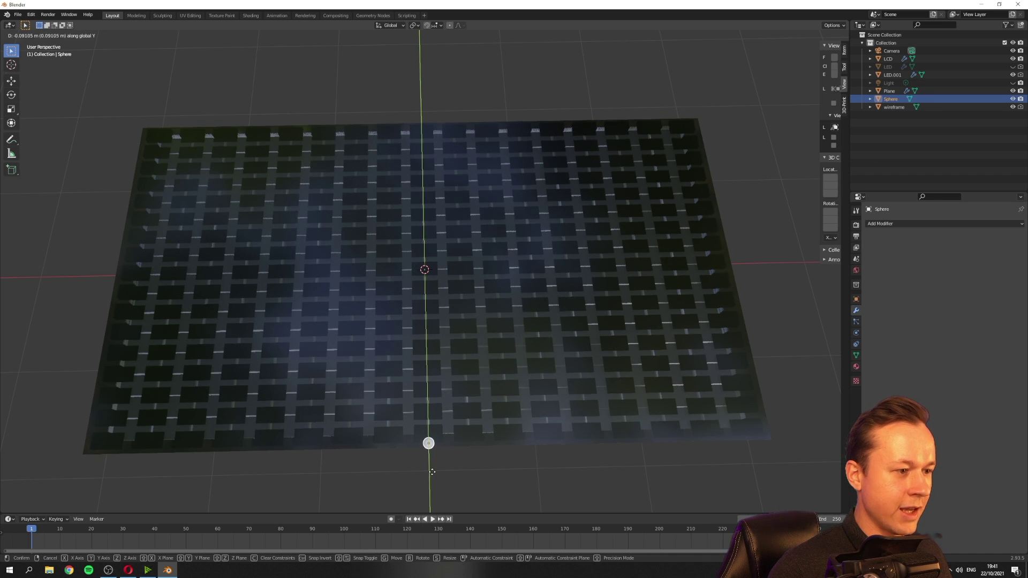
left_click(440, 465)
left_click_drag(440, 465, 438, 460)
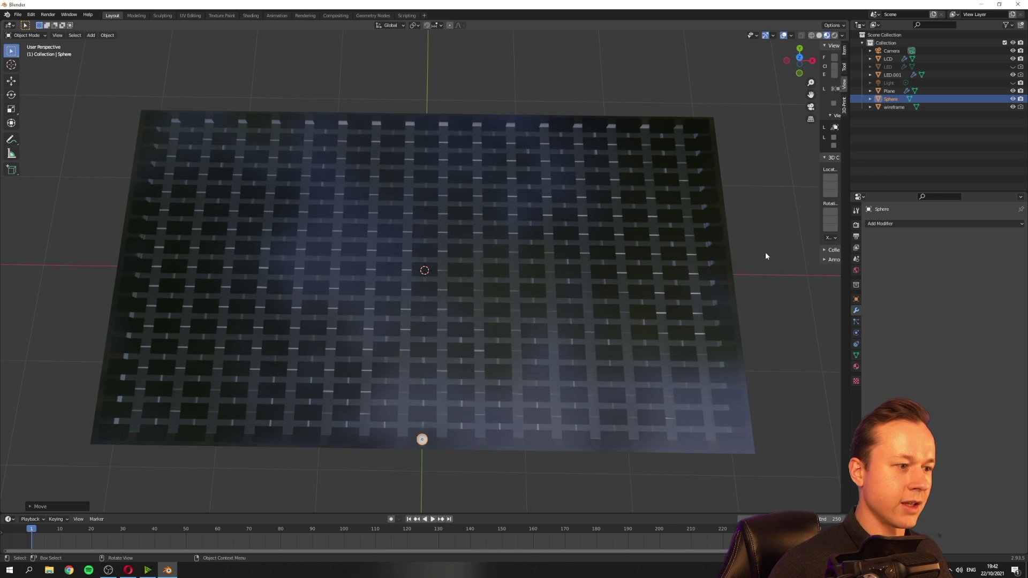
key("g")
key("y")
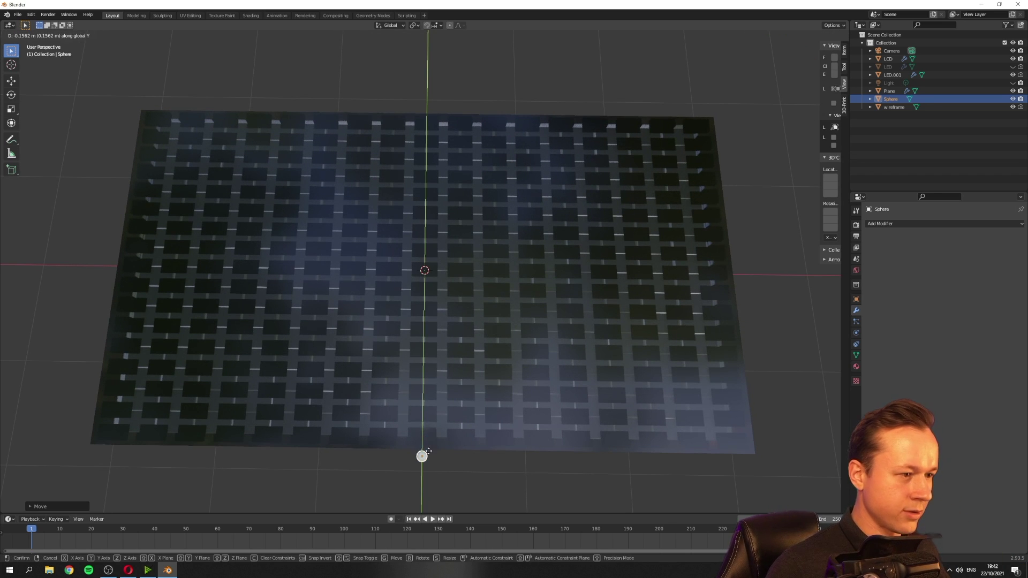
left_click(428, 441)
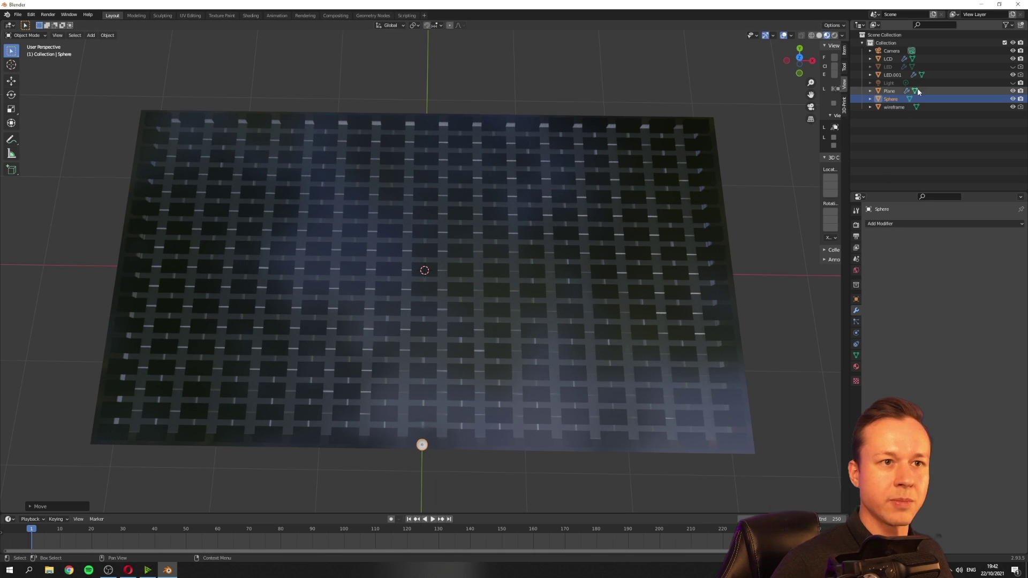
left_click(896, 75)
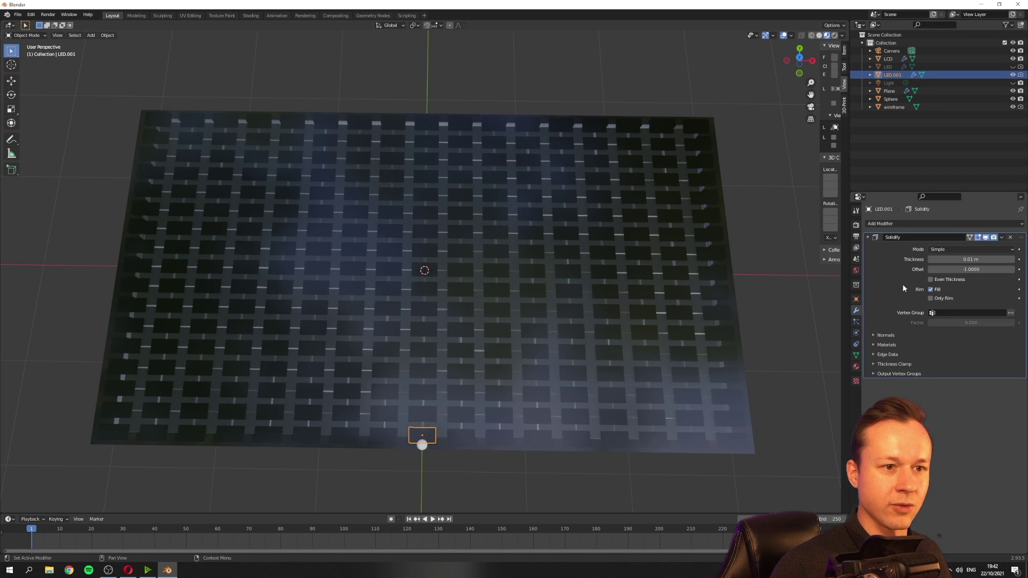
Adjust LED.001's emission strength to 1.200 and nudge the Sphere slightly up
left_click(855, 366)
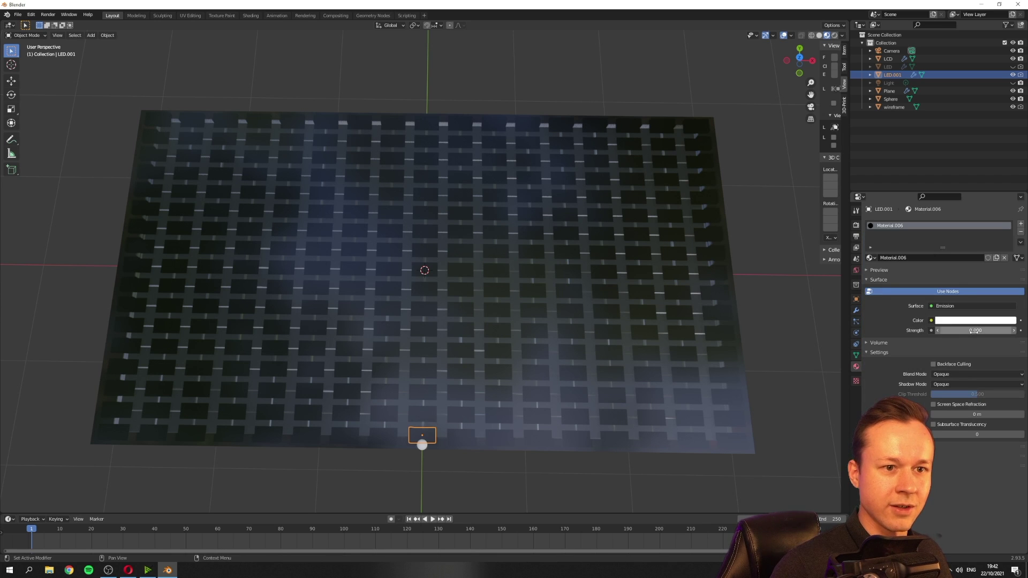
mouse_move(963, 330)
left_mouse_down()
mouse_move(990, 330)
mouse_move(958, 330)
left_mouse_up()
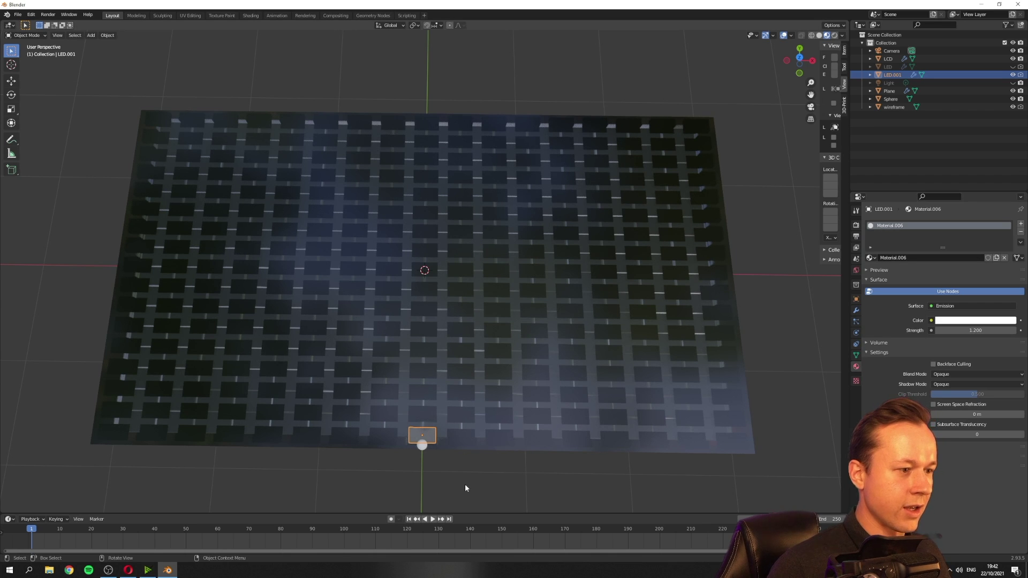
left_click(429, 455)
left_click(422, 445)
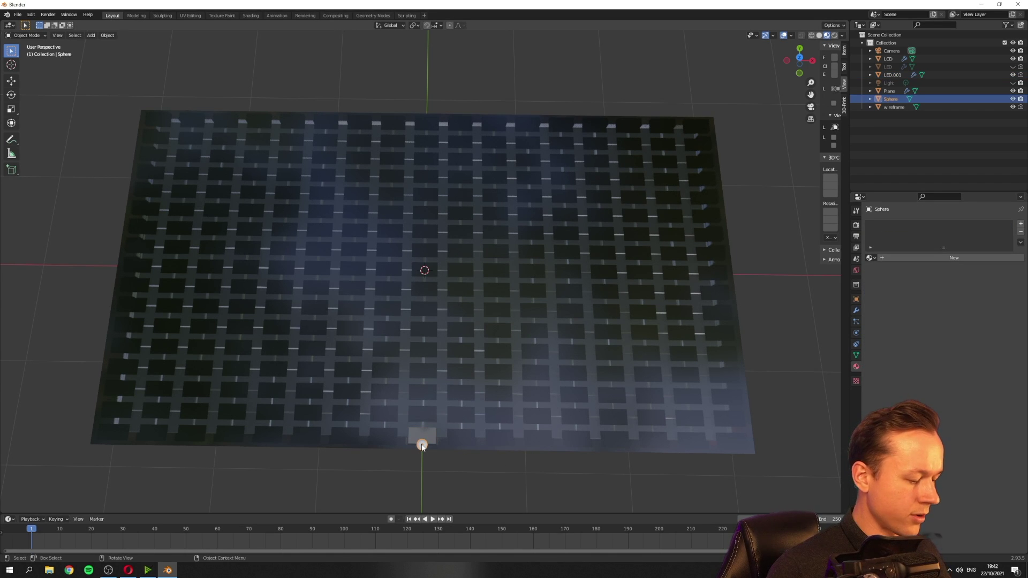
key("g")
left_click(693, 372)
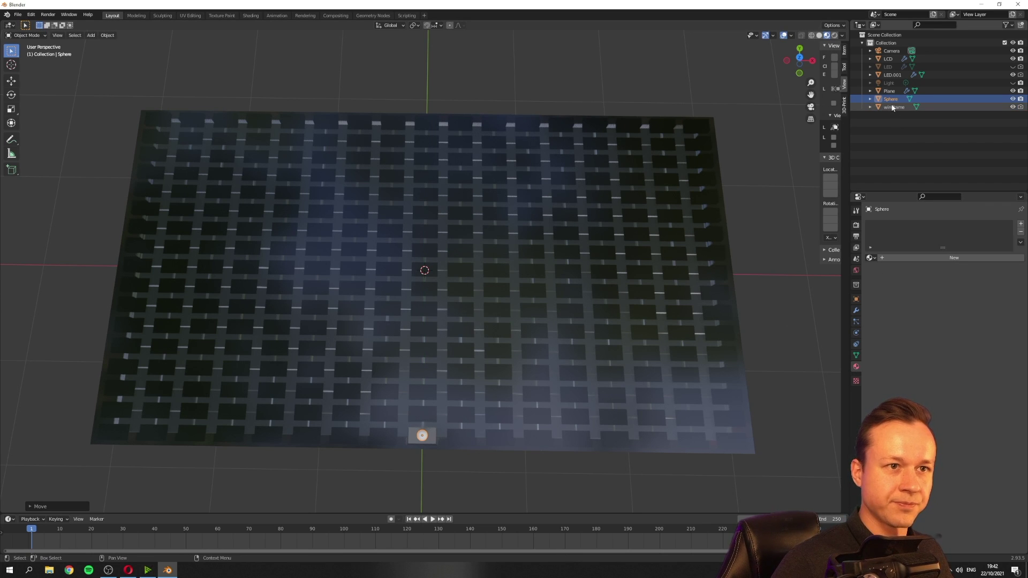
Set LED.001's emission strength to 1.700 and view the scene through the camera
left_click(892, 75)
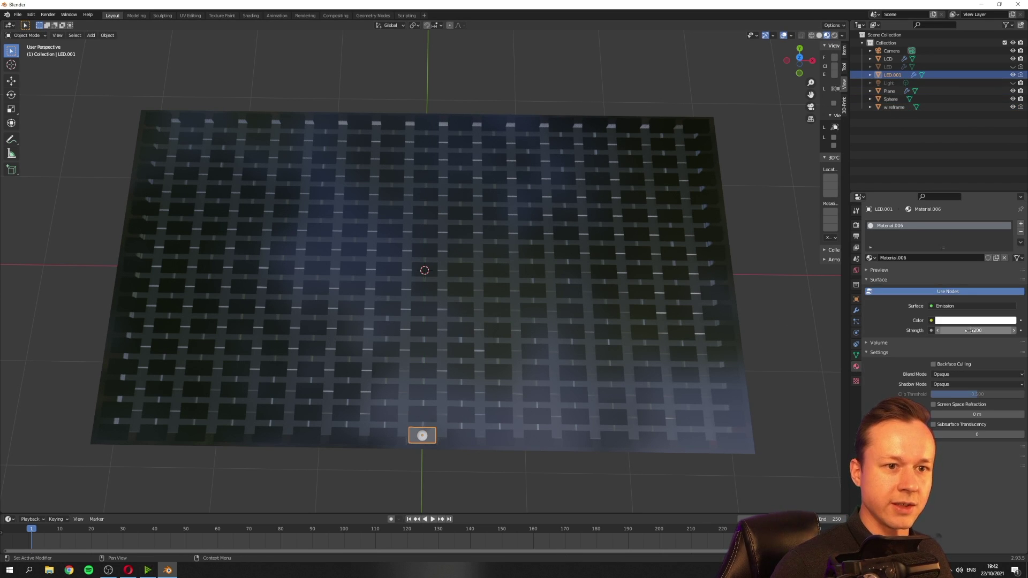
left_click_drag(969, 331, 990, 330)
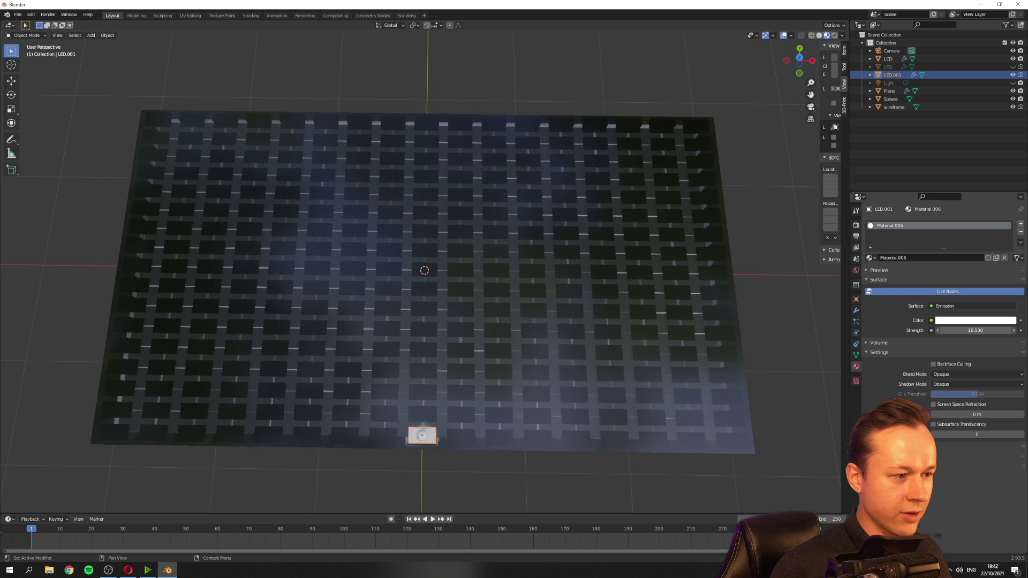
left_click_drag(990, 330, 964, 330)
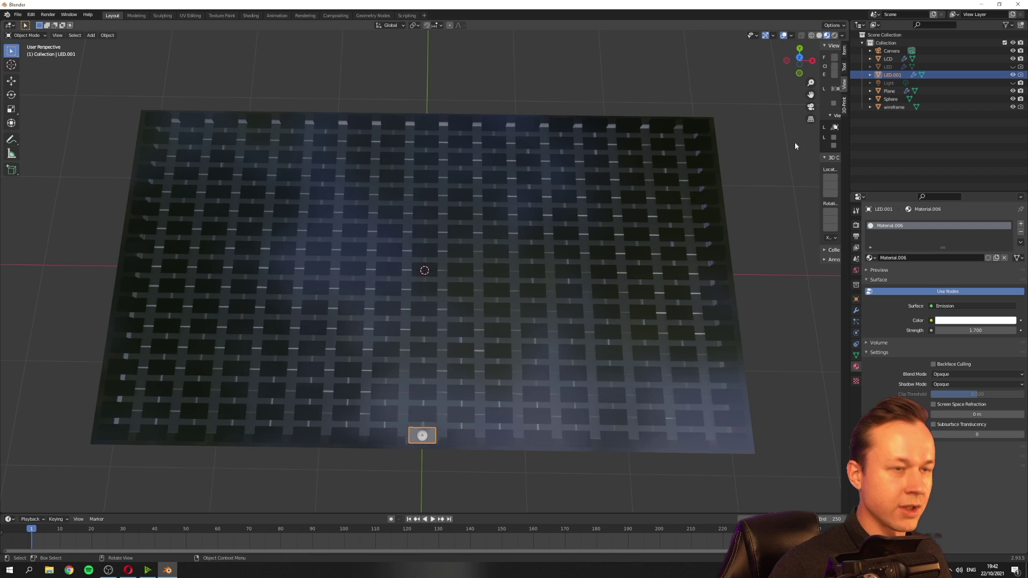
key("KP_0")
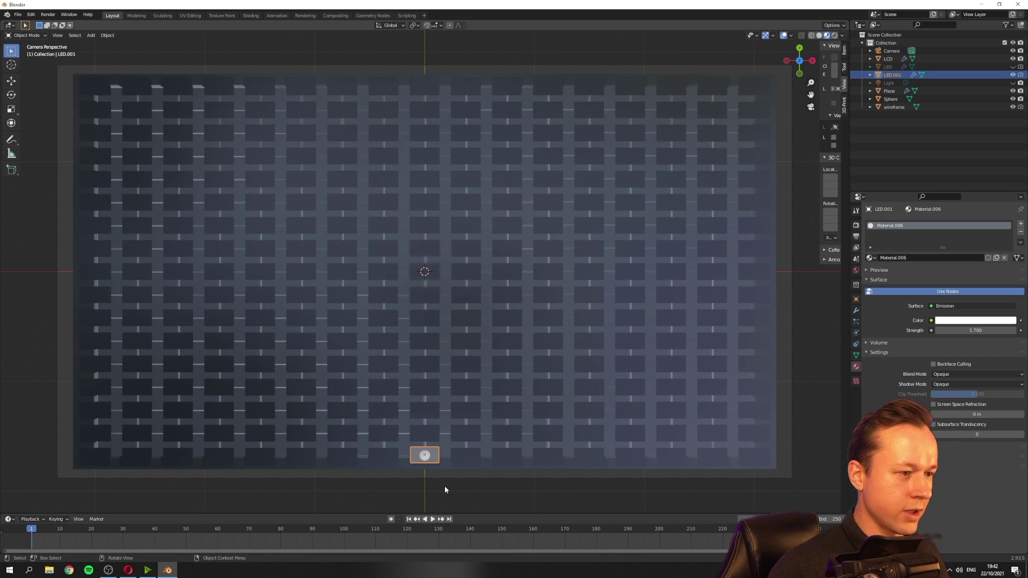
left_click(443, 487)
left_click(426, 459)
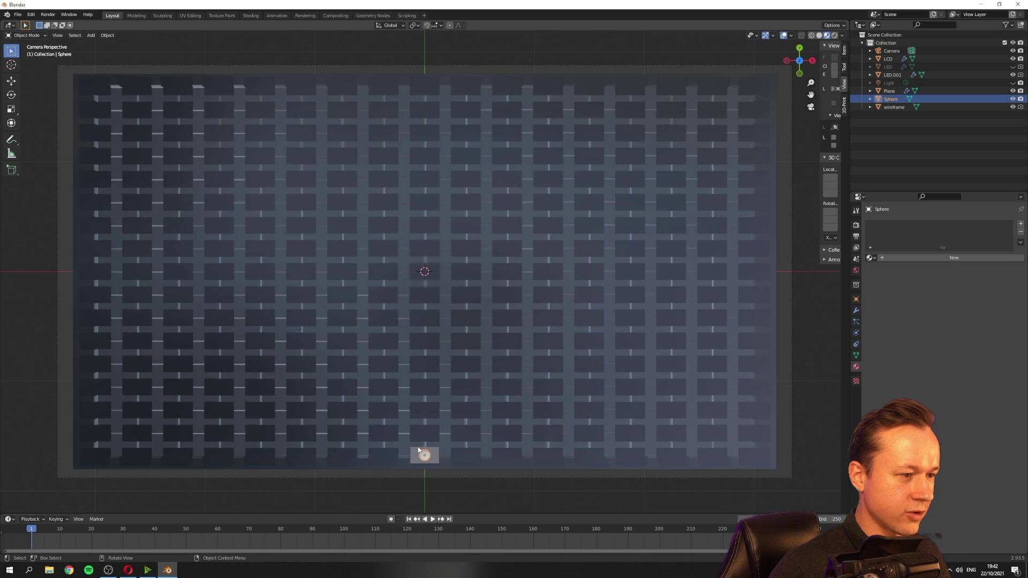
left_click(434, 483)
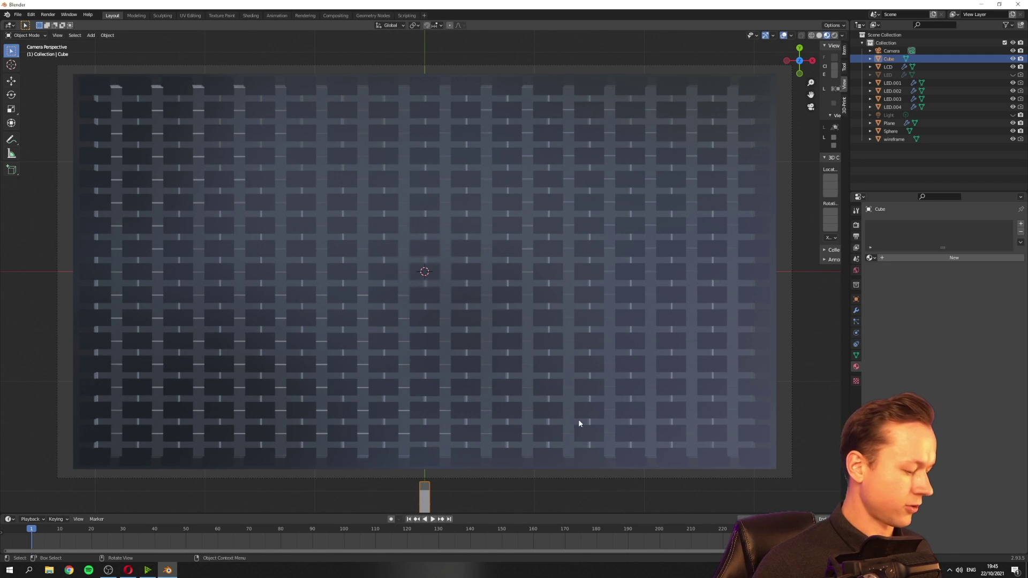
Raise the Cube bar along Y and brighten LED.001's emission to about 2.900
key("g")
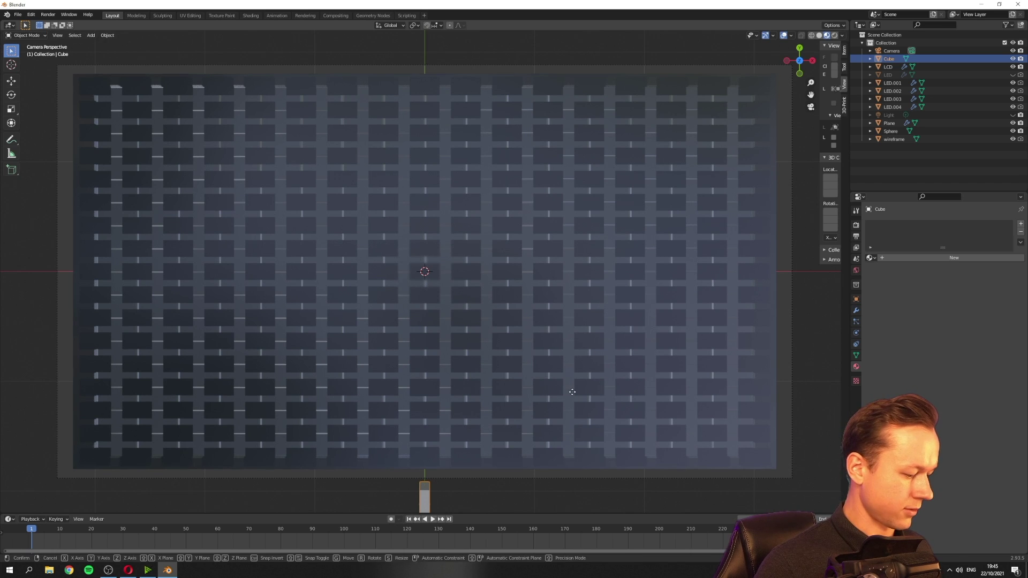
key("y")
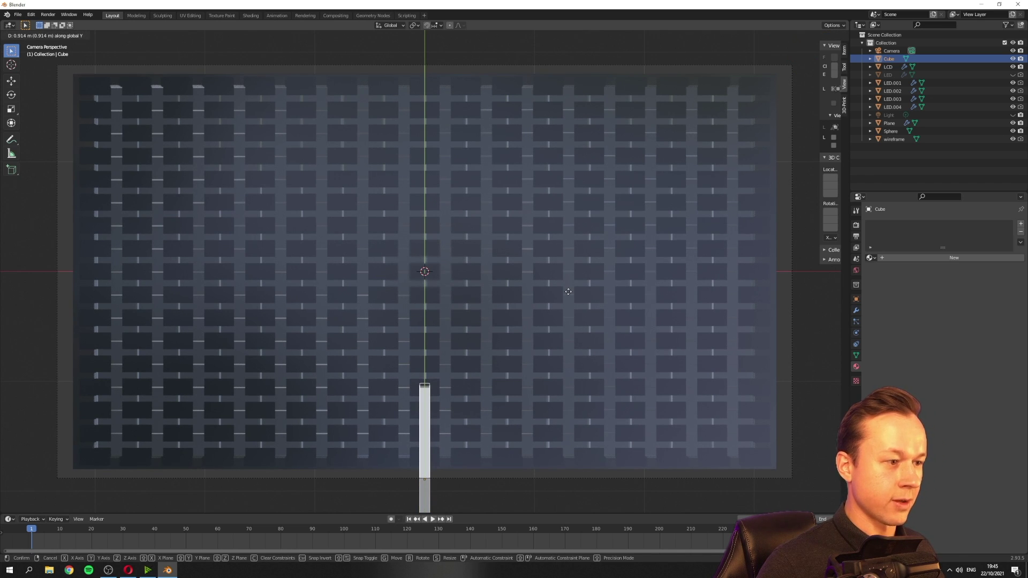
left_click(567, 292)
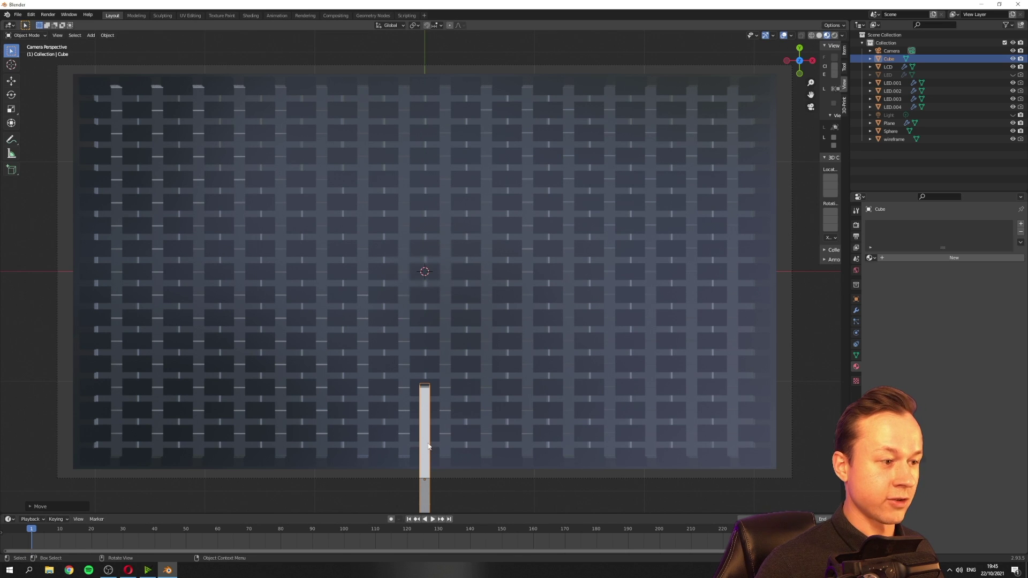
left_click(893, 83)
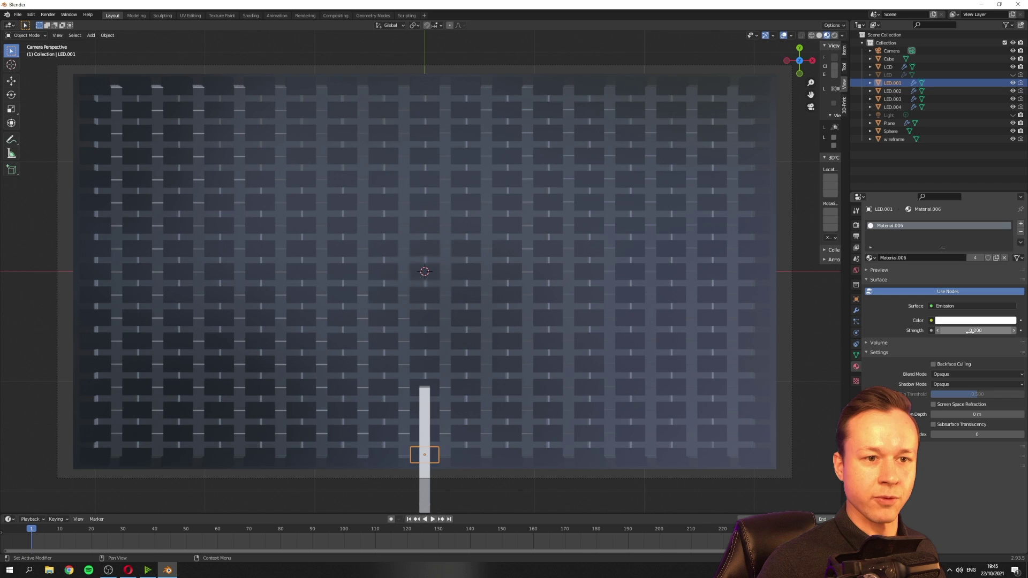
mouse_move(968, 330)
left_mouse_down()
mouse_move(1001, 330)
mouse_move(963, 330)
left_mouse_up()
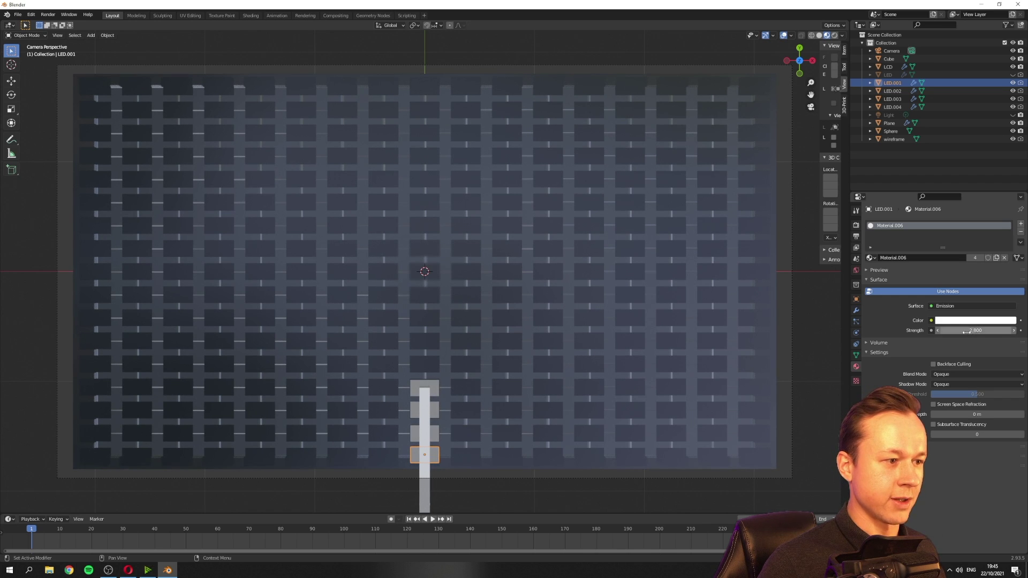
Select the LCD screen panel to show its Material.005 settings
left_click(422, 420)
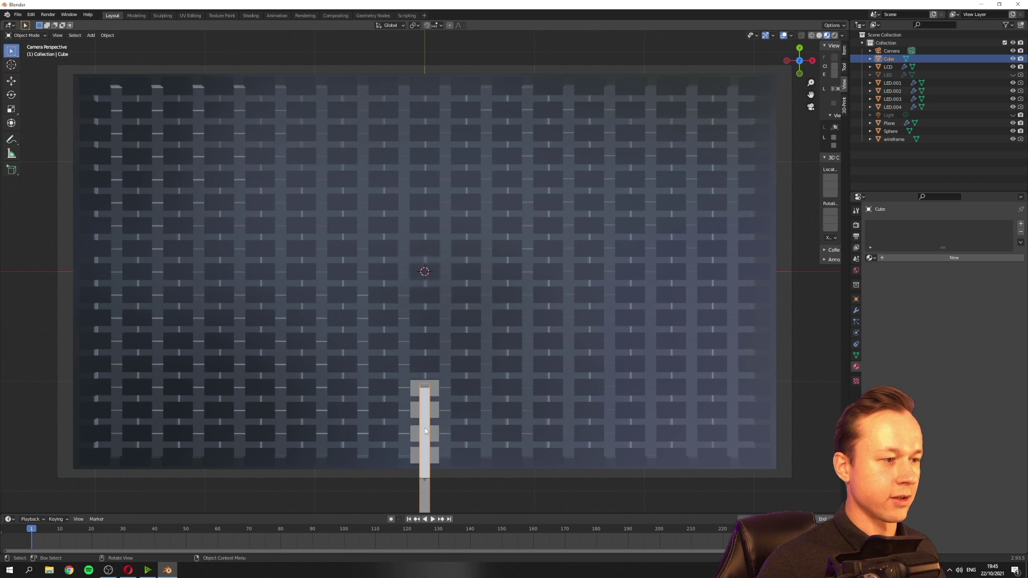
left_click(448, 491)
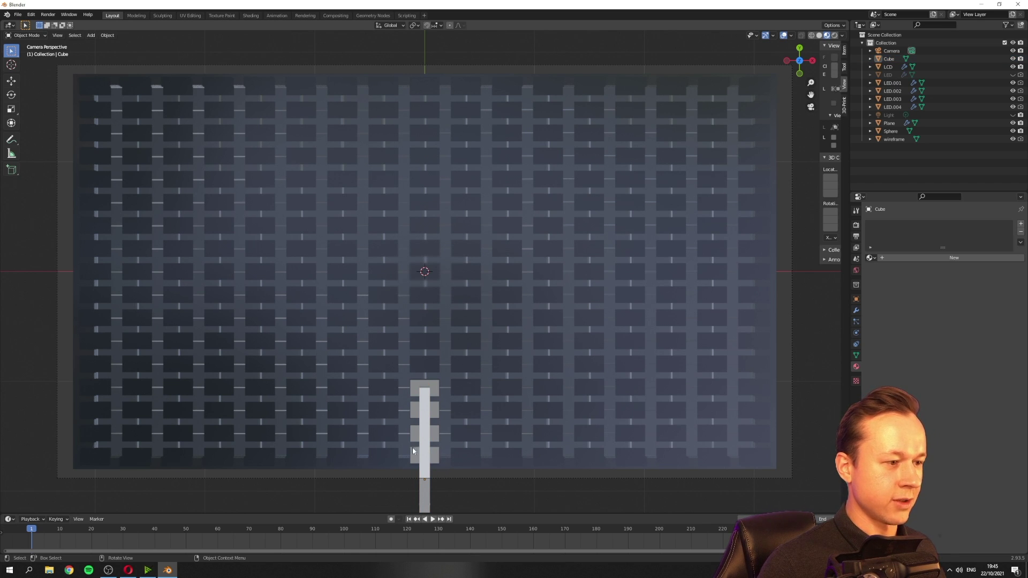
left_click(414, 452)
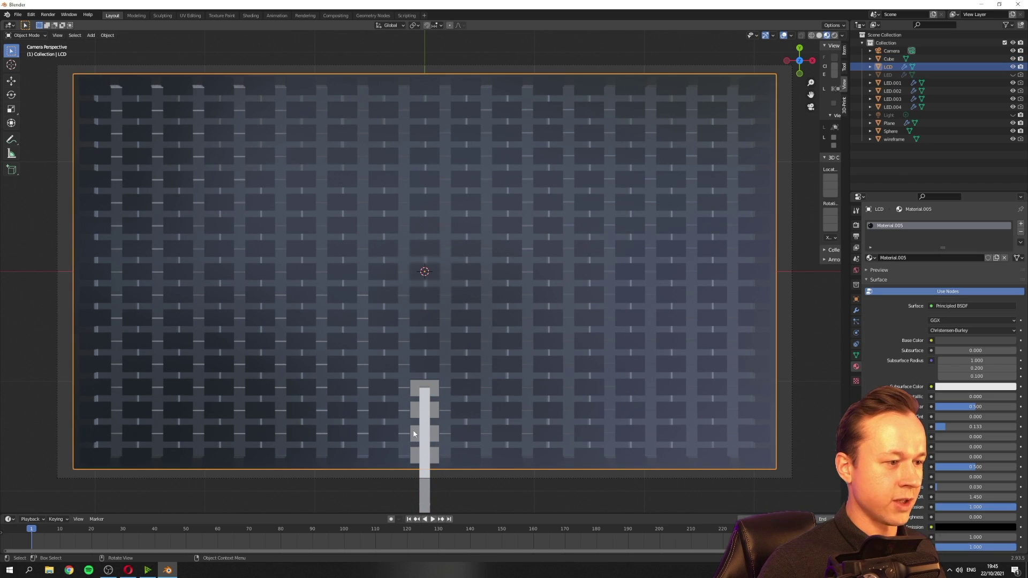
Select the white bar and raise the emission strength from 2.8 to 12.6
left_click(426, 399)
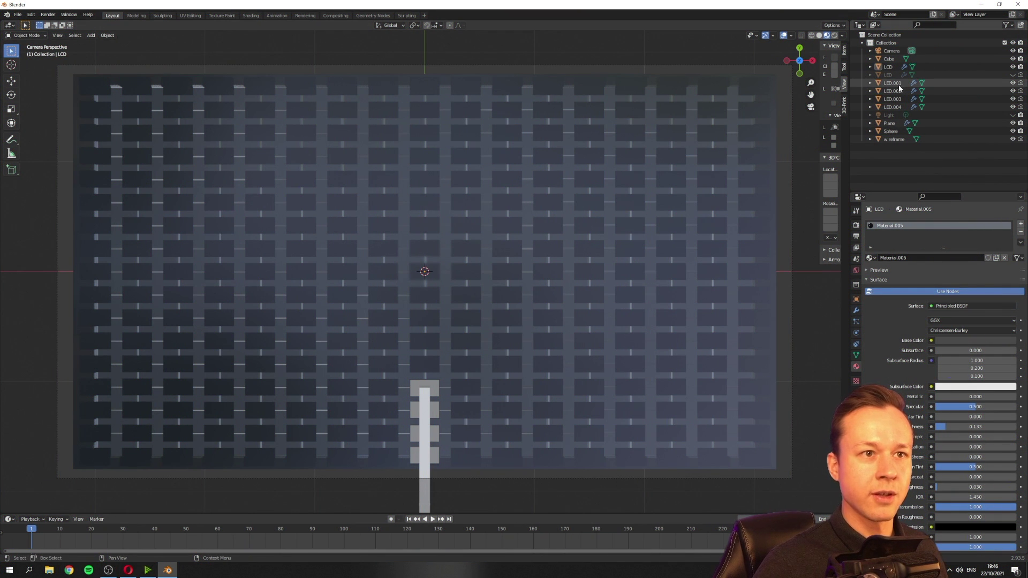
mouse_move(976, 330)
left_mouse_down()
mouse_move(1001, 331)
mouse_move(986, 330)
left_mouse_up()
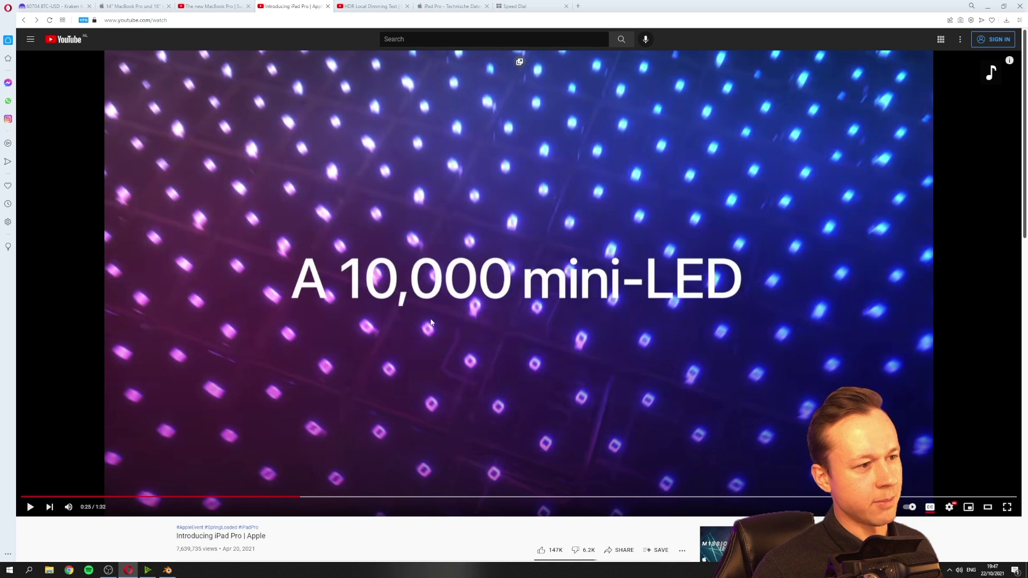
Play the HDR Local Dimming Test video and pause at 0:12 on the white square
key("ctrl+Tab")
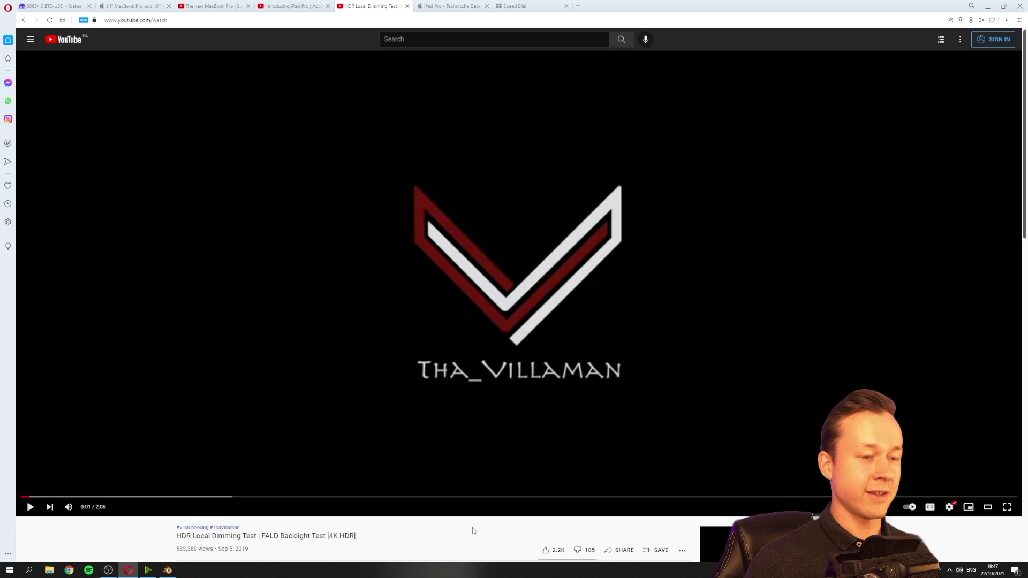
scroll(446, 529, "down", 1)
left_click_drag(179, 508, 331, 507)
left_click(332, 509)
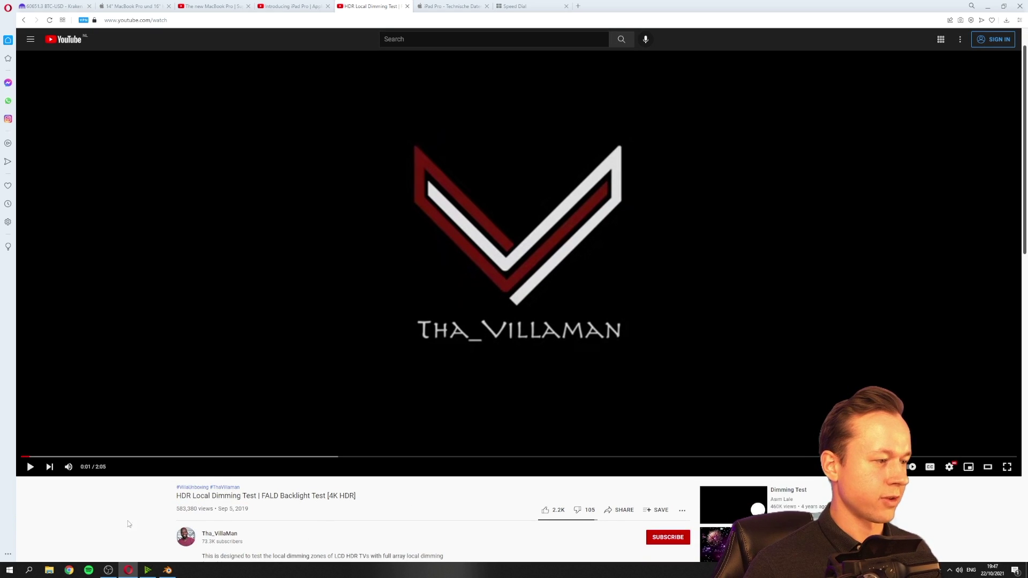
scroll(283, 357, "up", 1)
left_click(282, 357)
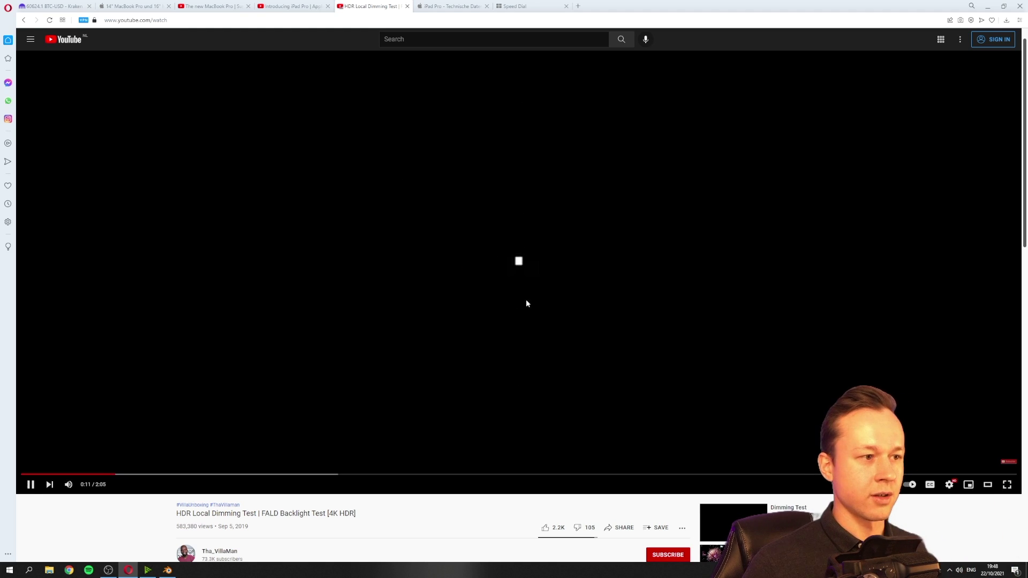
left_click(527, 271)
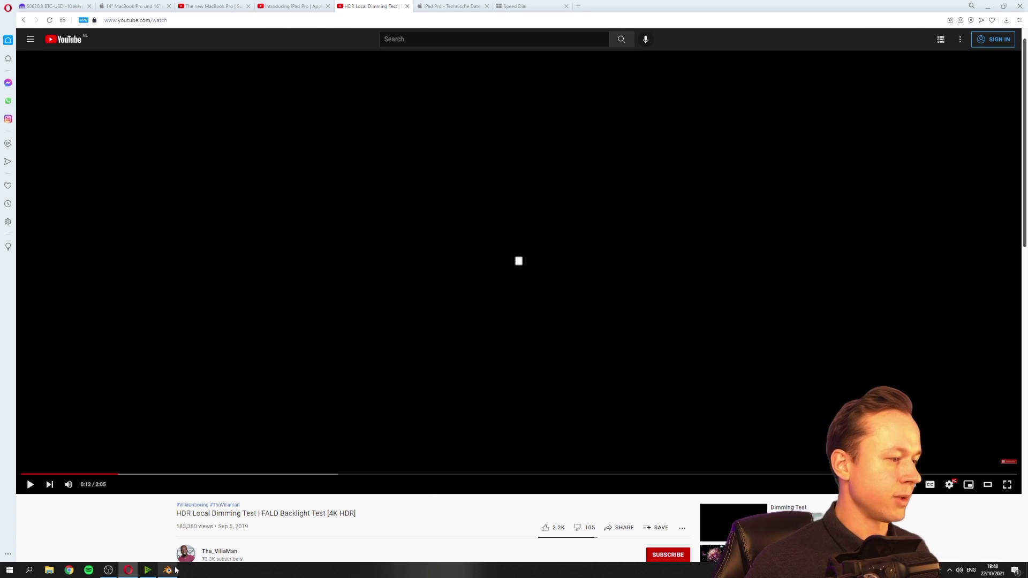
Leave Blender and return to the local dimming video in the browser
key("alt+Tab")
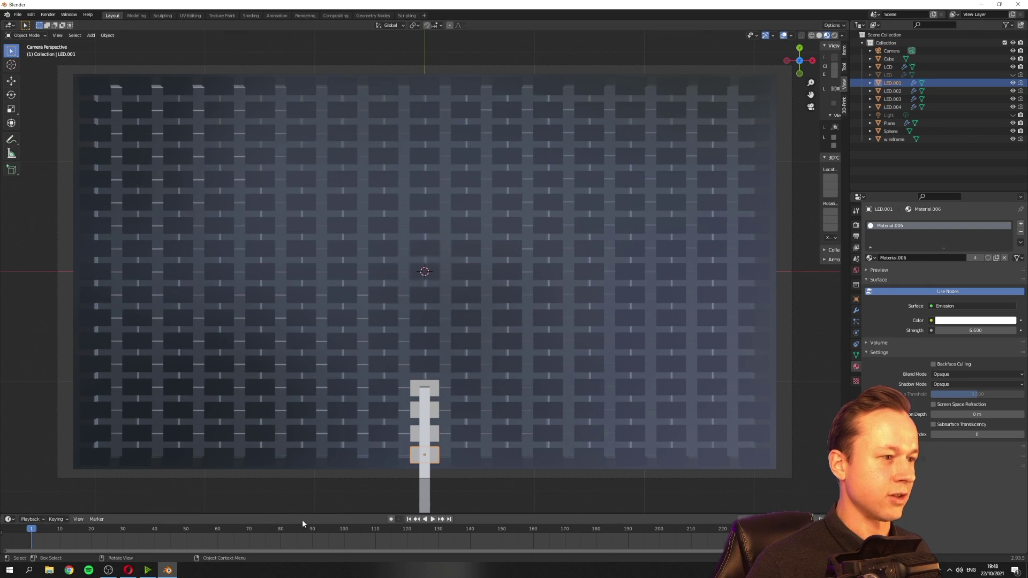
left_click(128, 570)
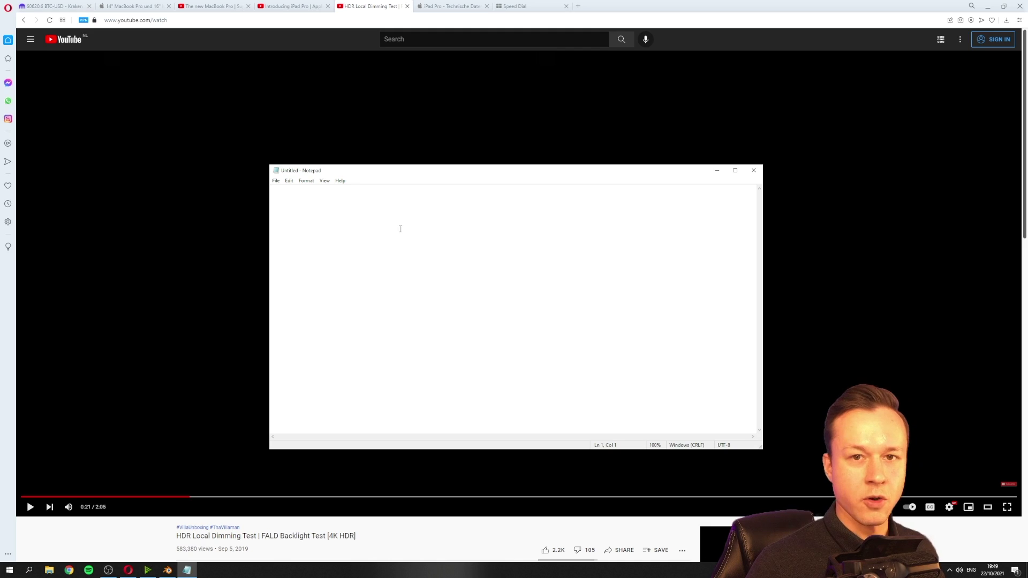
Write the dash-list items 'add a bar', 'dot instead of a square' and 'different sizes within the test'
type("- ")
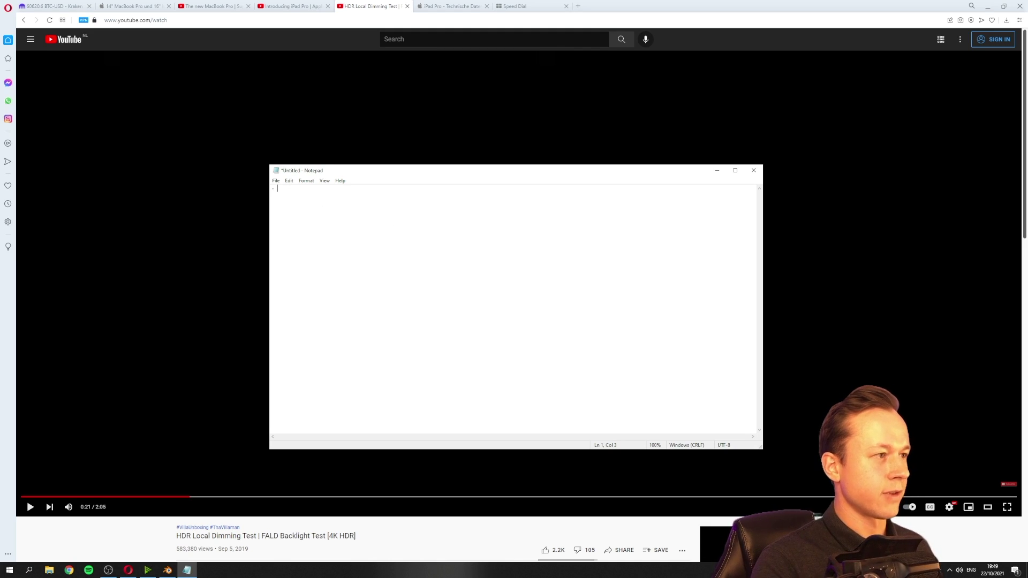
type("add bar")
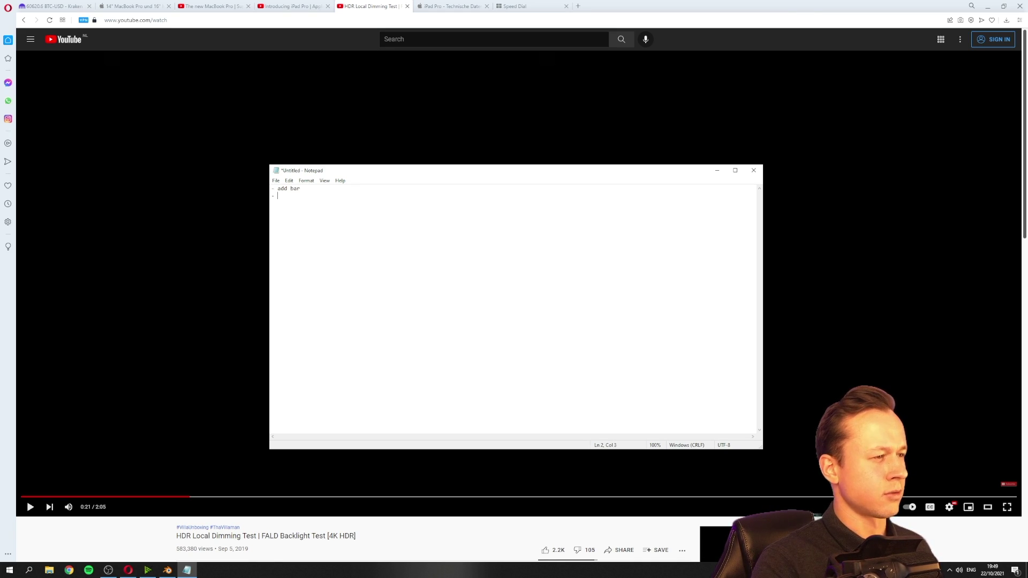
key("BackSpace")
type("dot ")
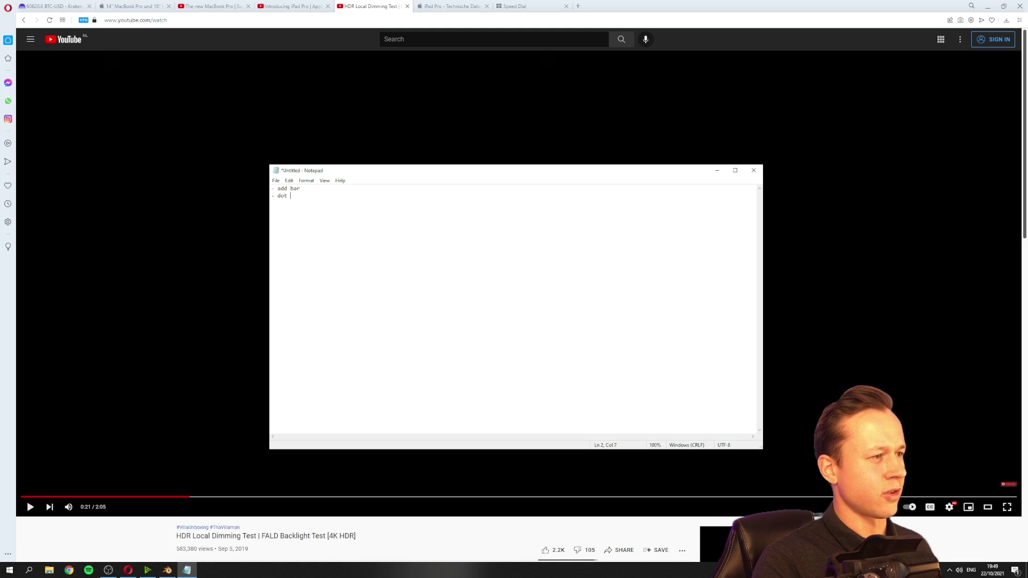
type("instead of a")
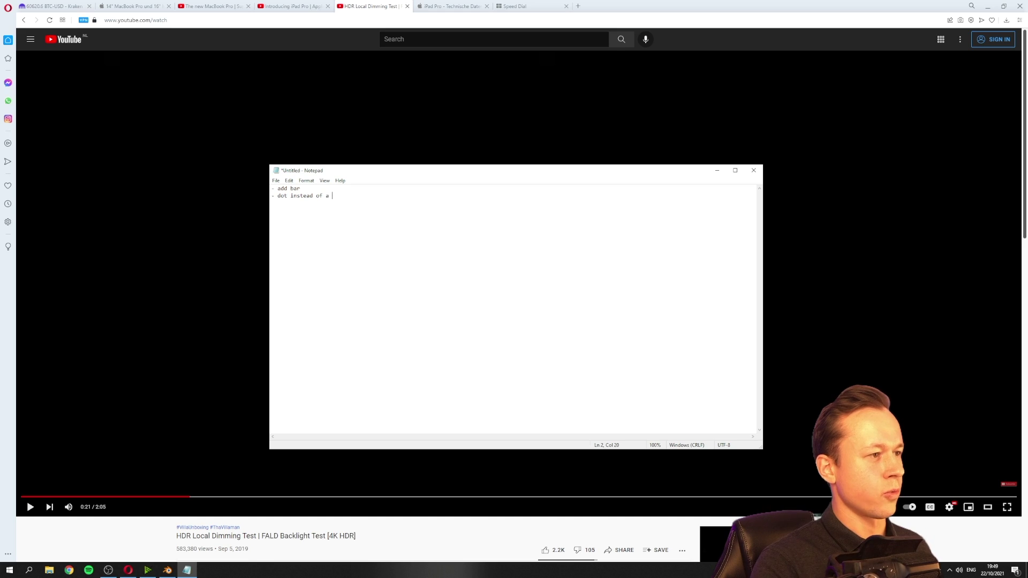
type(" square")
key("Return")
type("-")
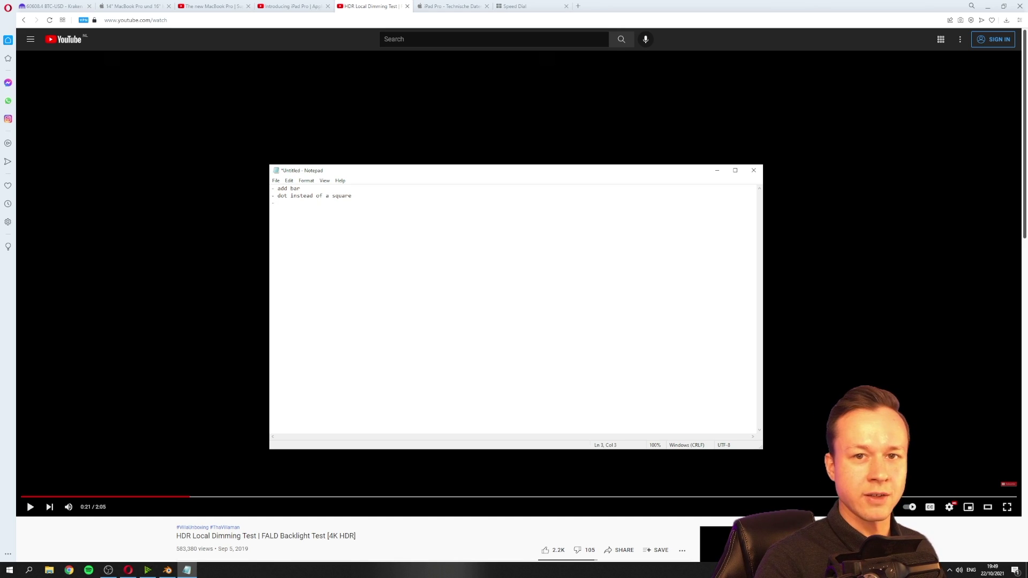
type("different sizes within the test")
Add a fourth item about a huge explosion of tiny tiny fragments, then close Notepad
key("Return")
type("- ")
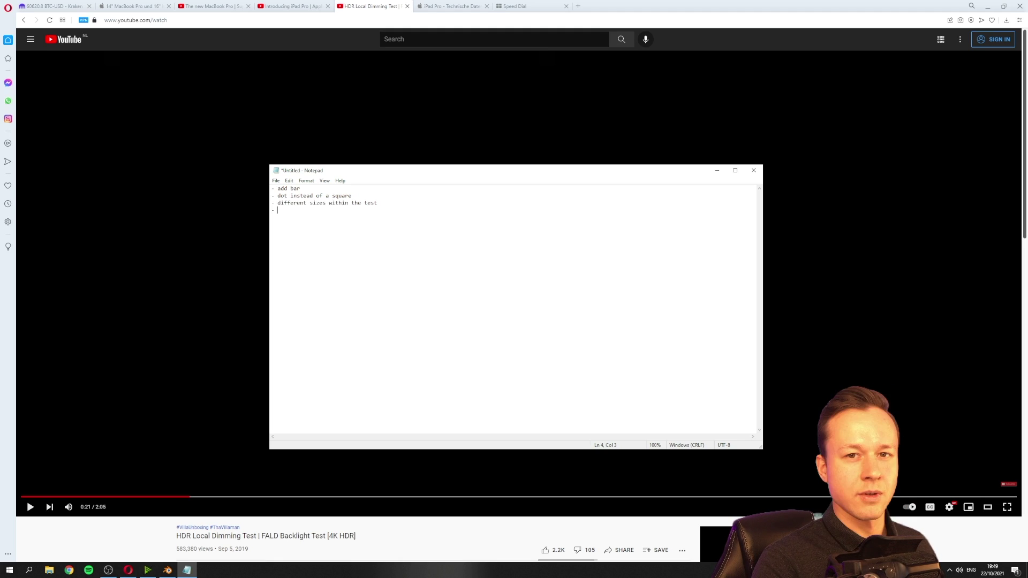
type("li")
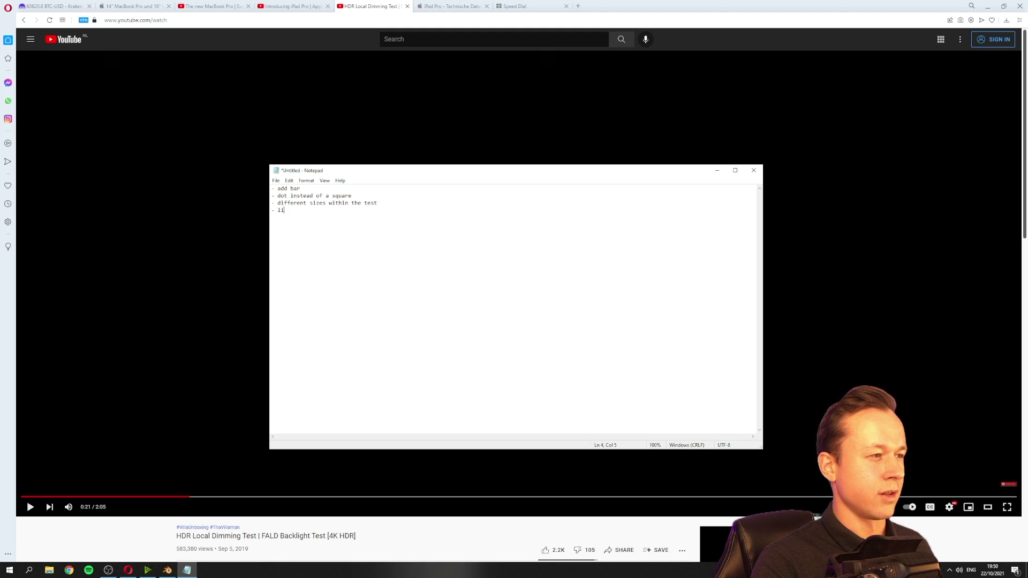
type("ttle explosion")
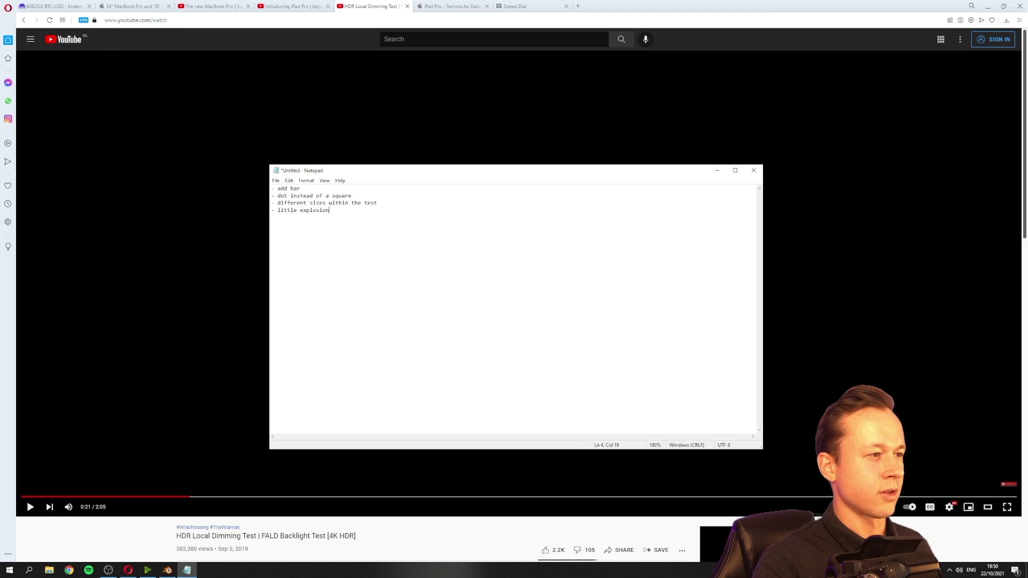
left_click_drag(481, 170, 428, 159)
double_click(233, 199)
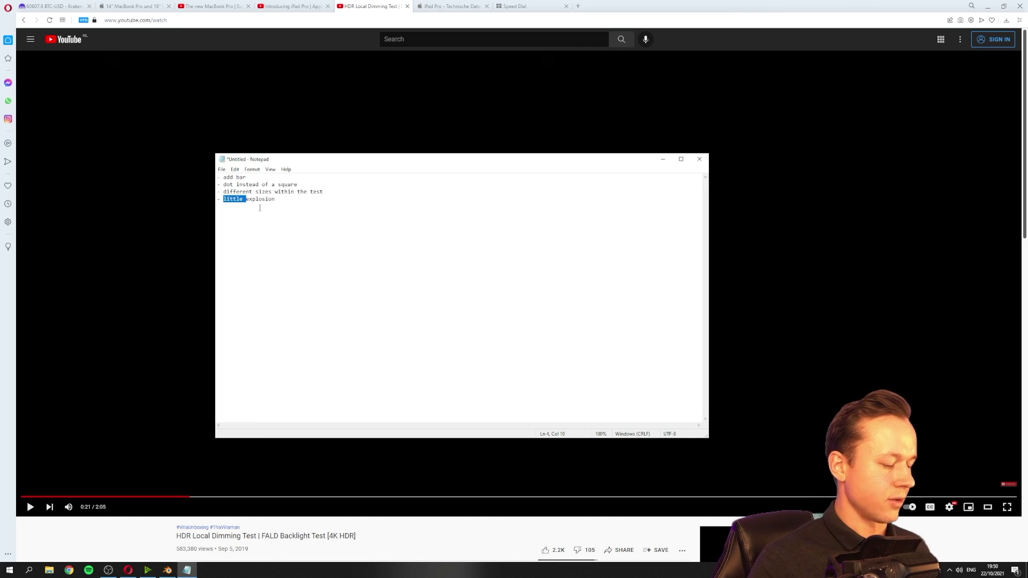
type("huge ")
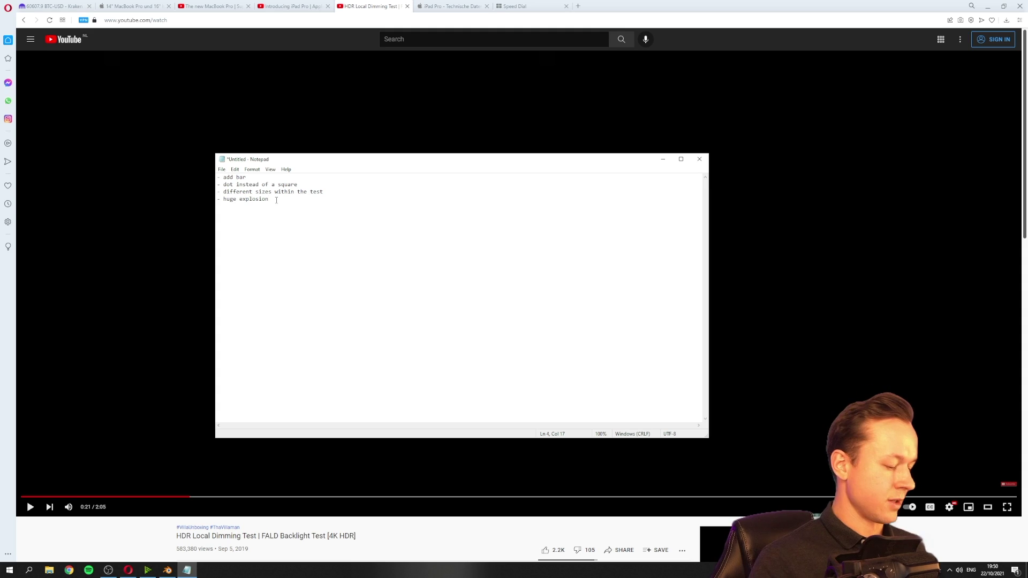
type(" out of  ")
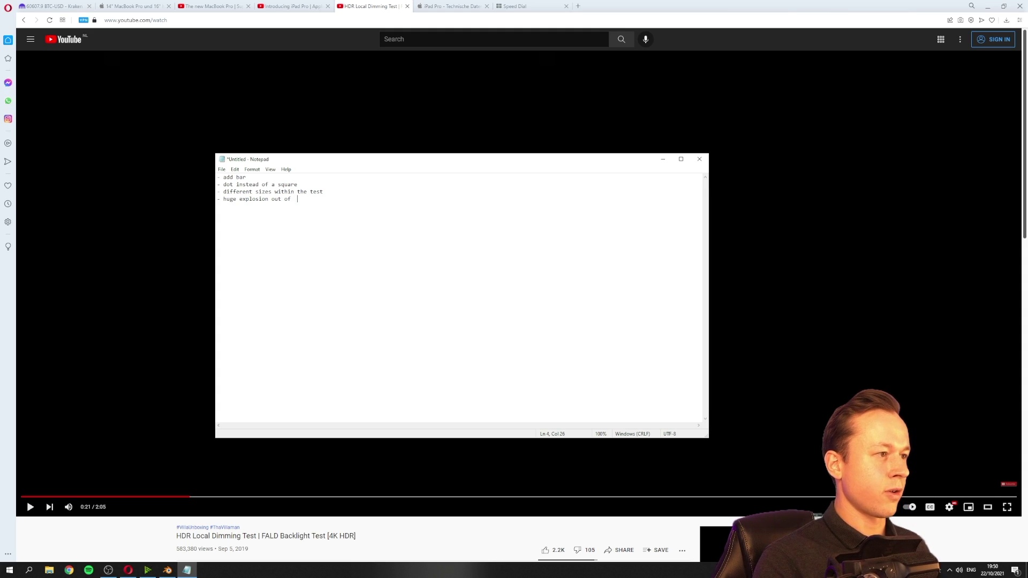
type("tiny t")
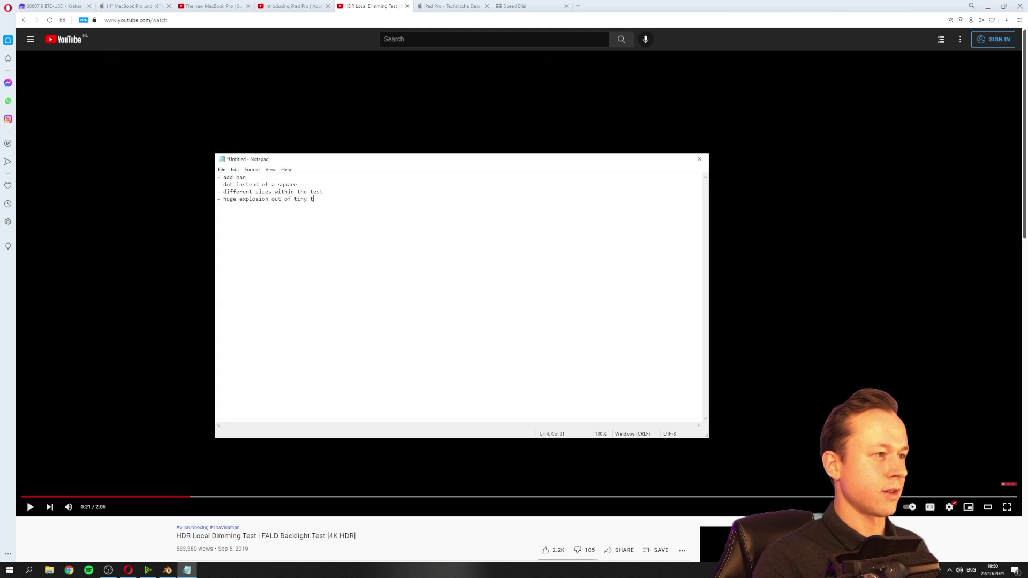
type("iny fragments")
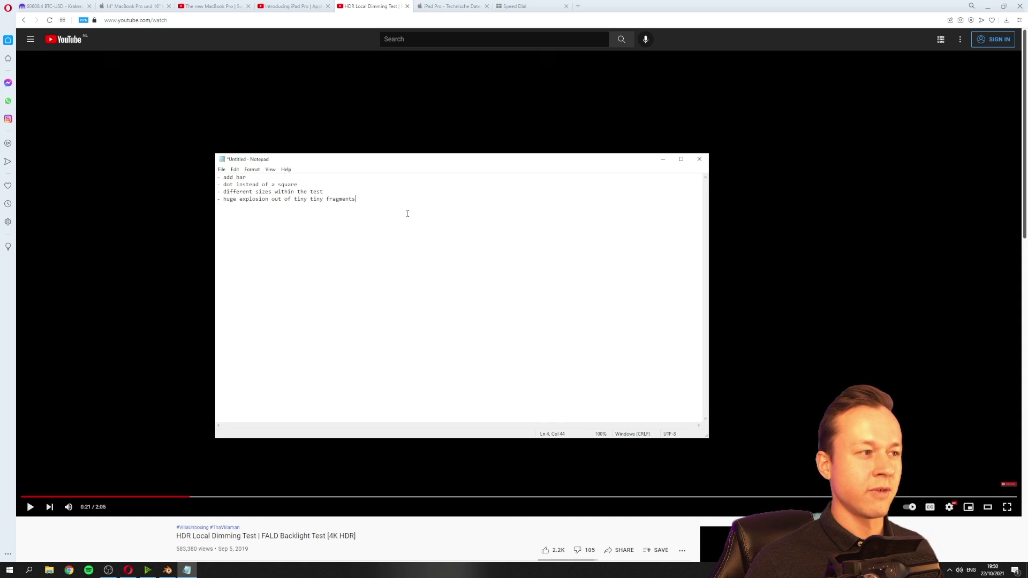
left_click(704, 163)
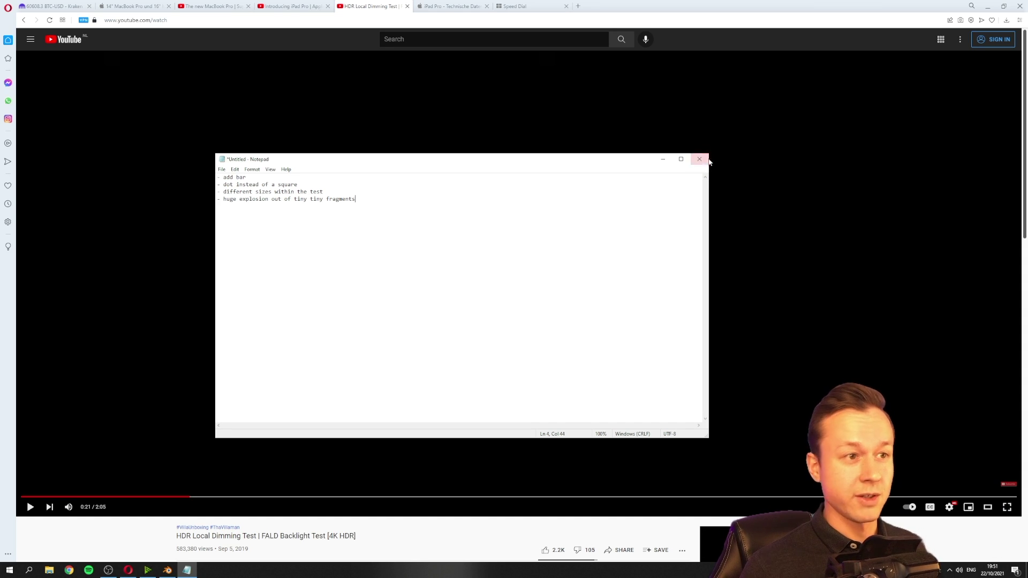
Discard the notes and play the benchmark animation, jumping ahead to frame 1057
left_click(536, 284)
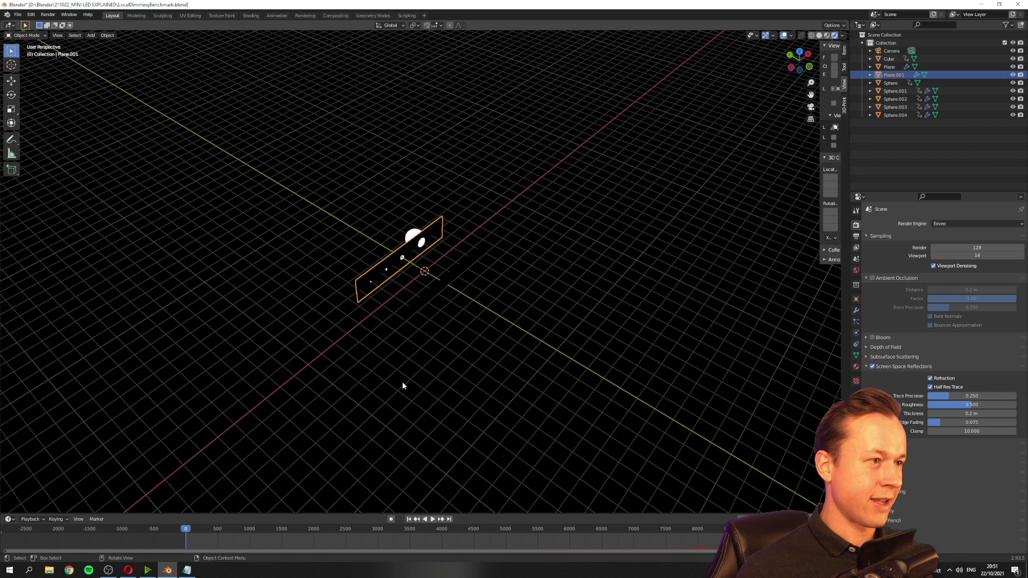
key("space")
key("space")
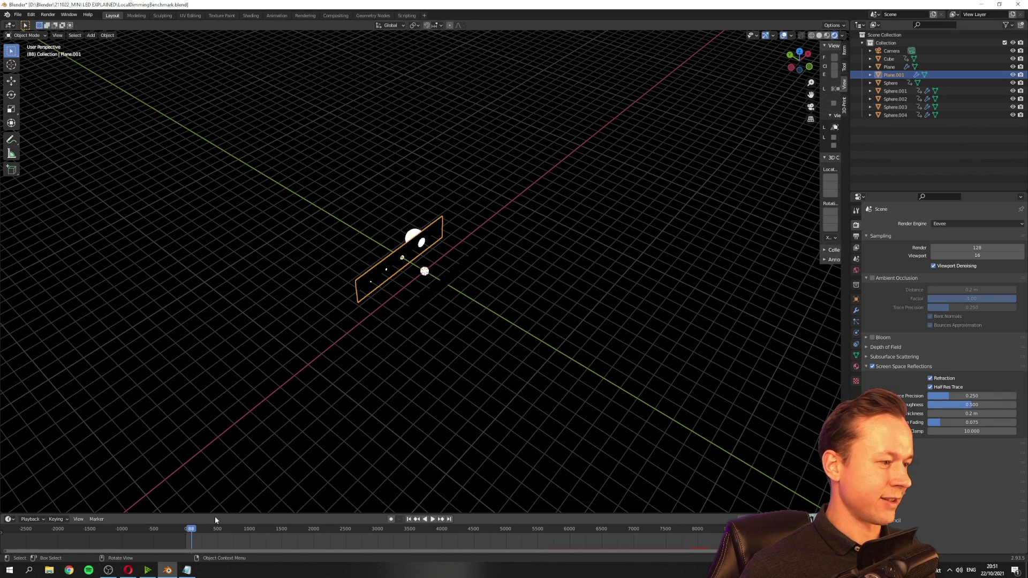
left_click_drag(191, 531, 630, 489)
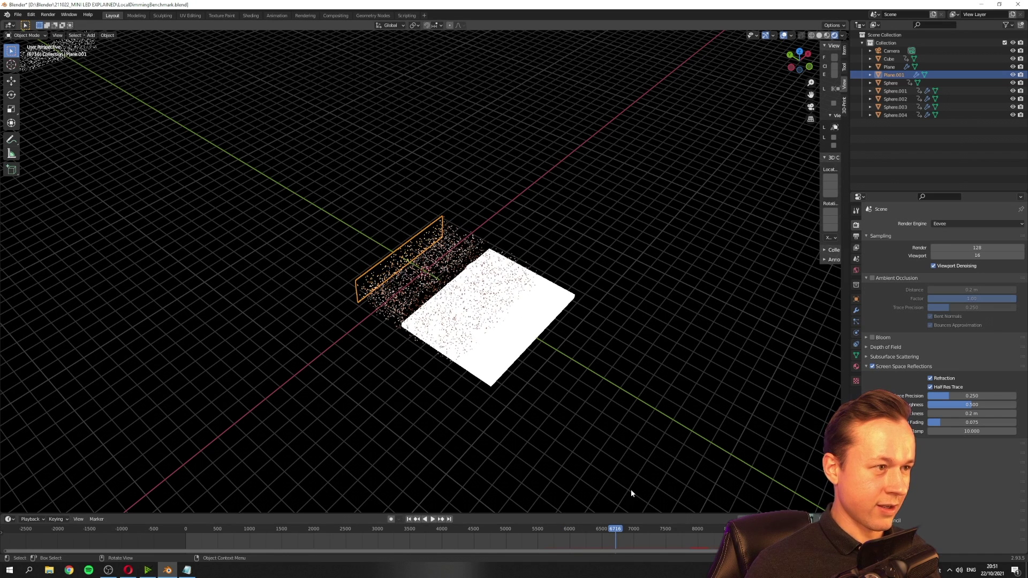